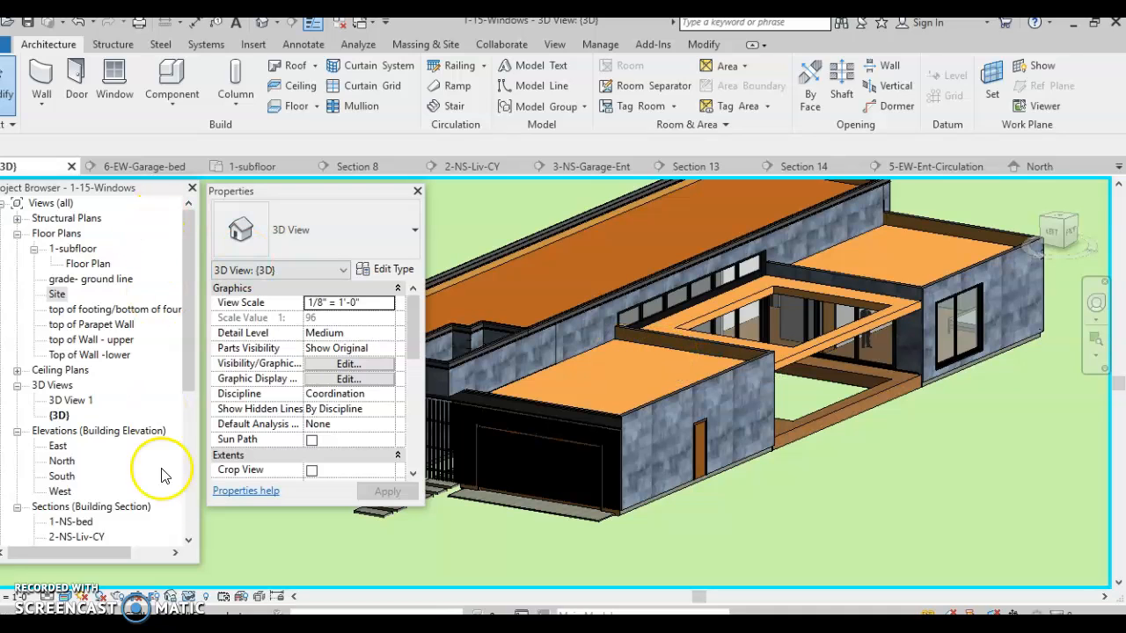
- Open the Floor Plan view under 1-subfloor, focused on the garage and its exterior wall beside the car
double_click(72, 251)
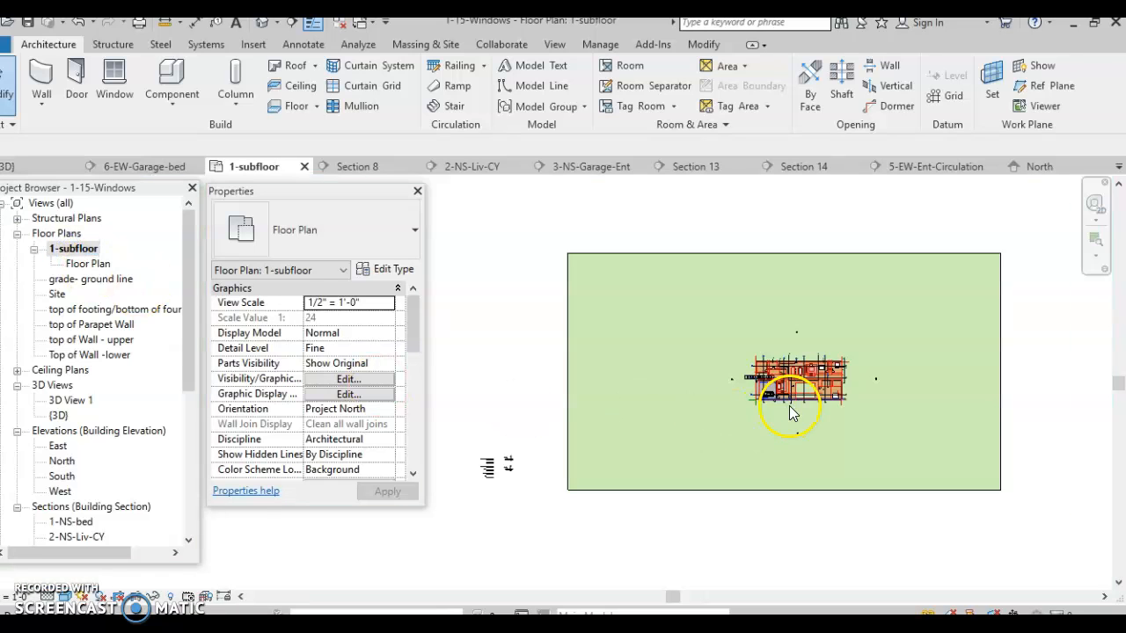
scroll(790, 413, up, 5)
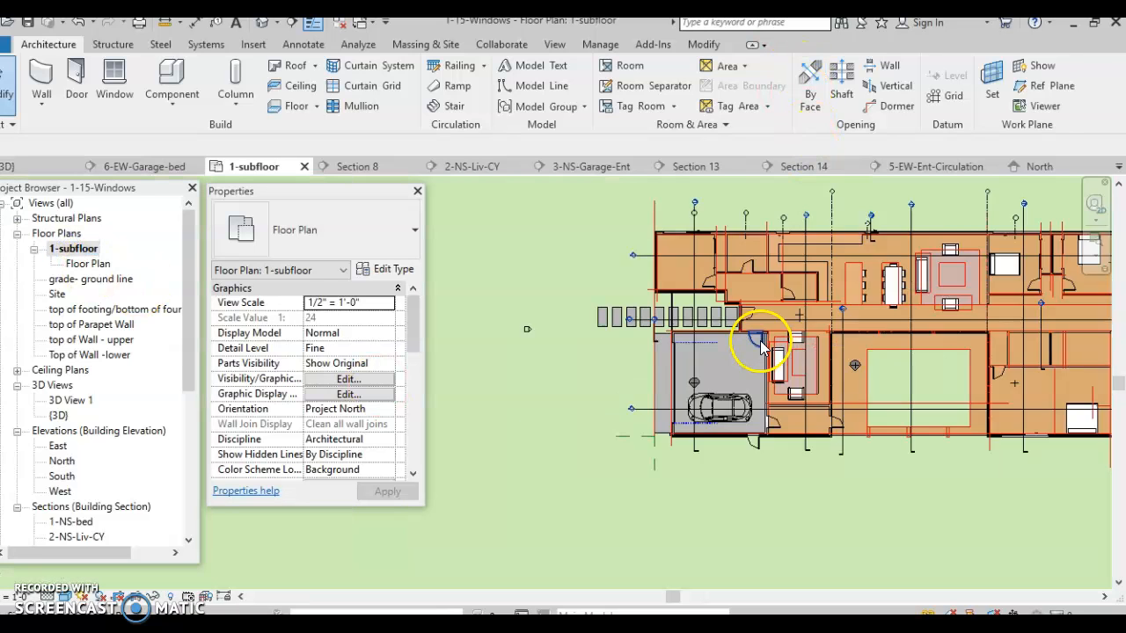
scroll(761, 345, up, 3)
double_click(88, 264)
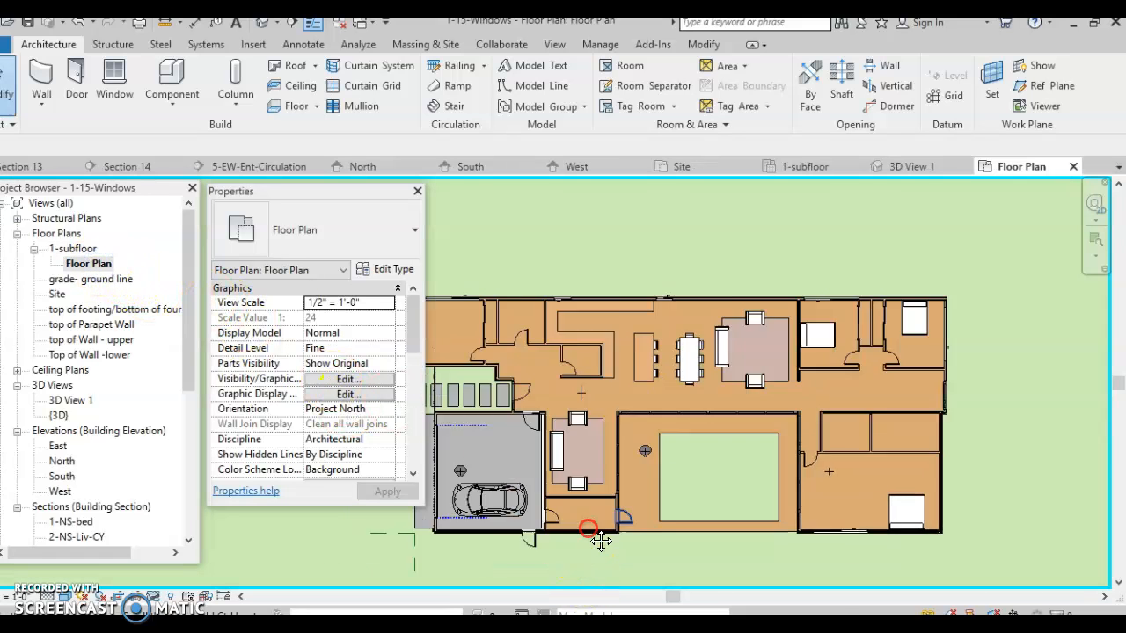
scroll(836, 462, up, 5)
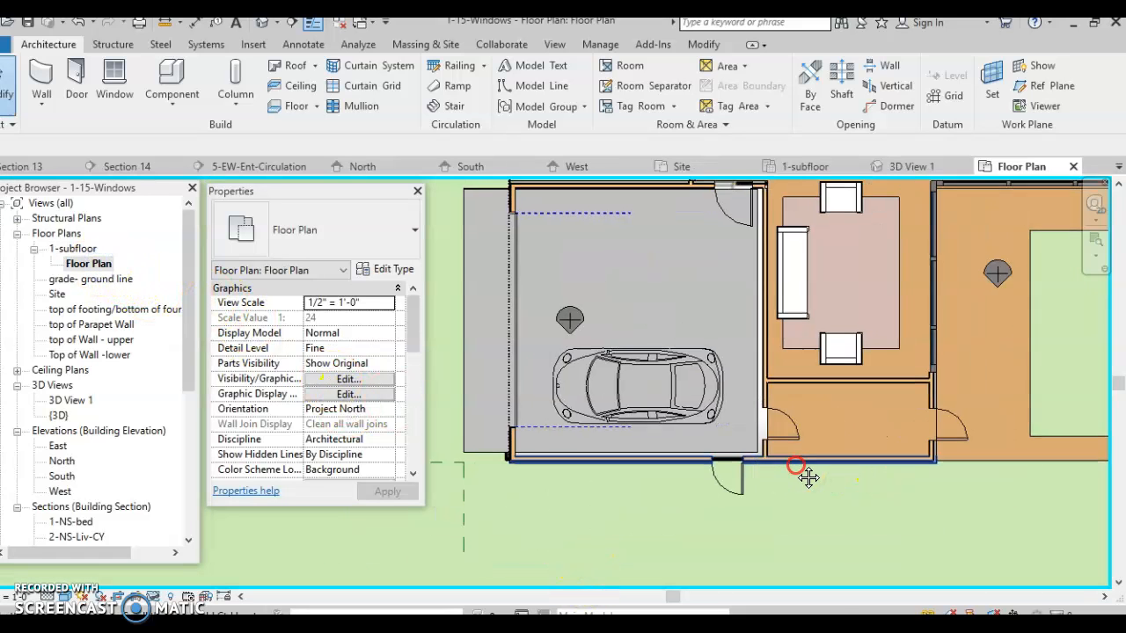
middle_drag(796, 467, 789, 473)
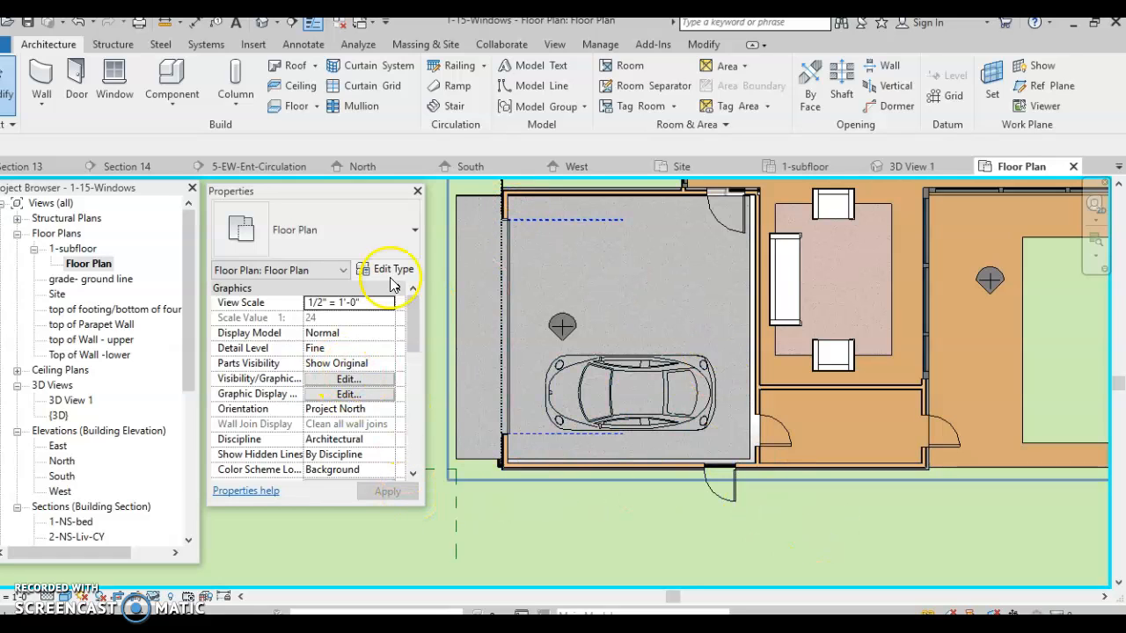
- Create a model in-place in the Walls category, named "Walls 3-coping low roof"
click(180, 102)
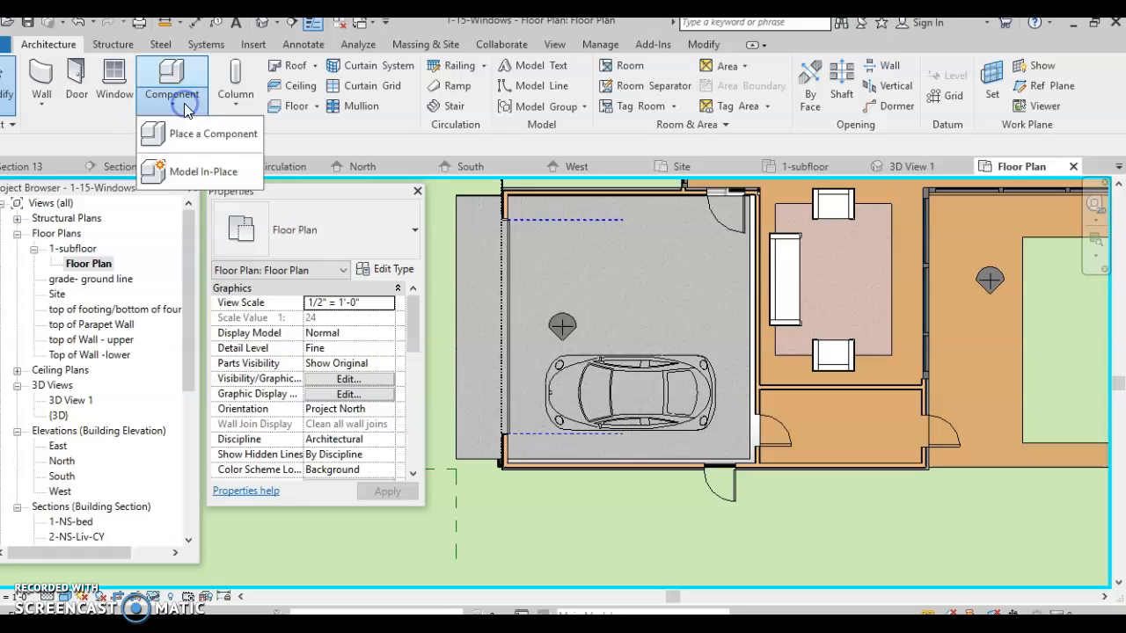
click(187, 173)
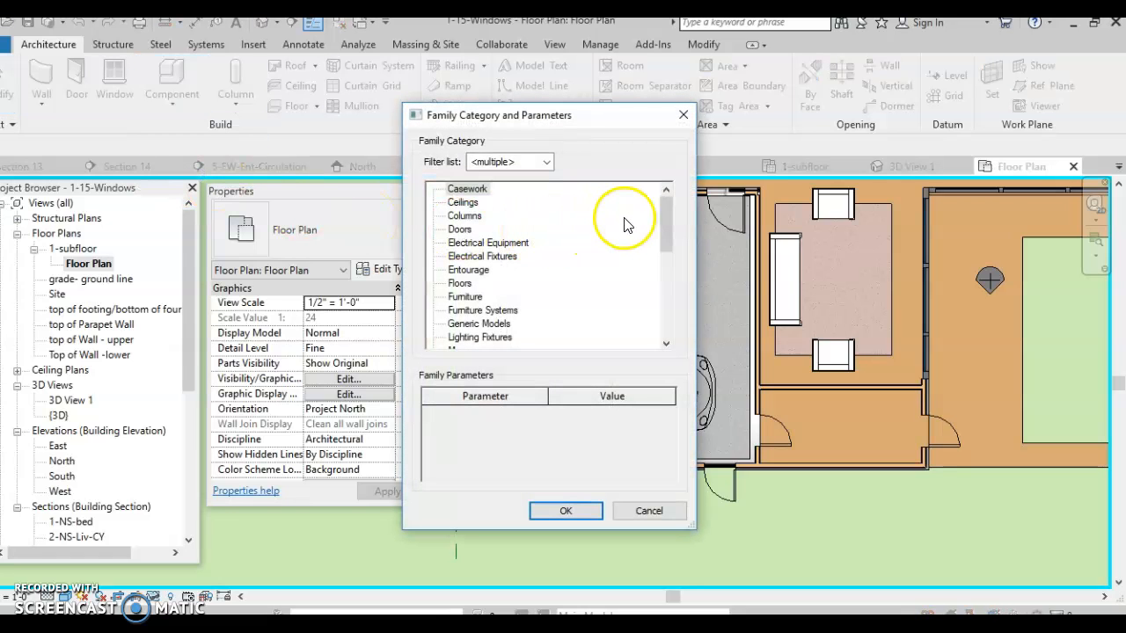
drag(673, 220, 670, 303)
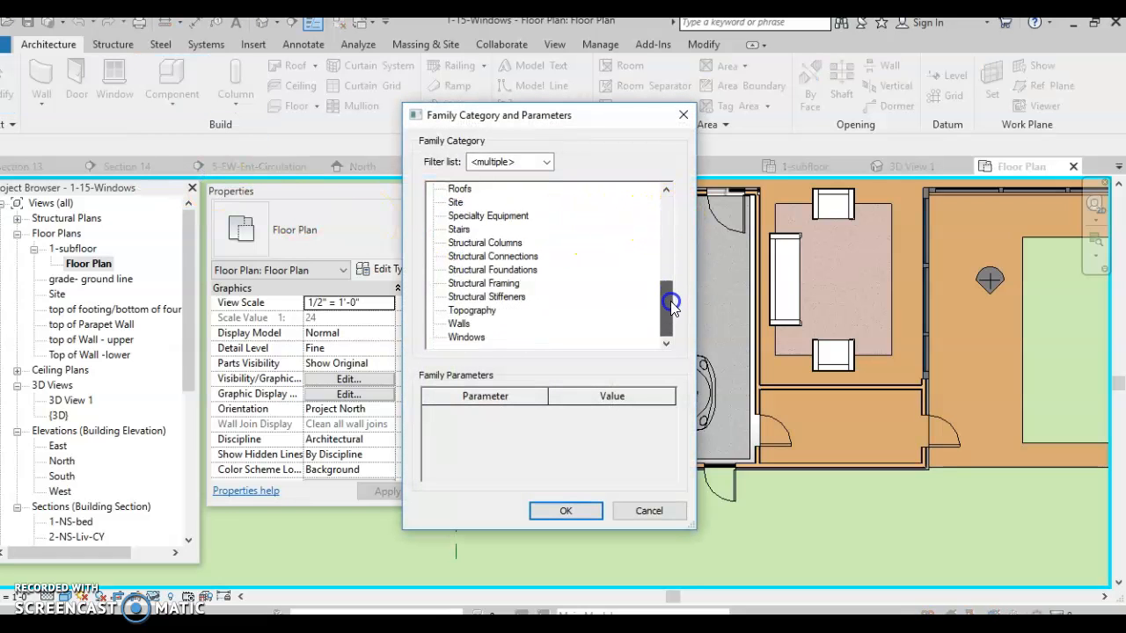
click(459, 324)
click(588, 514)
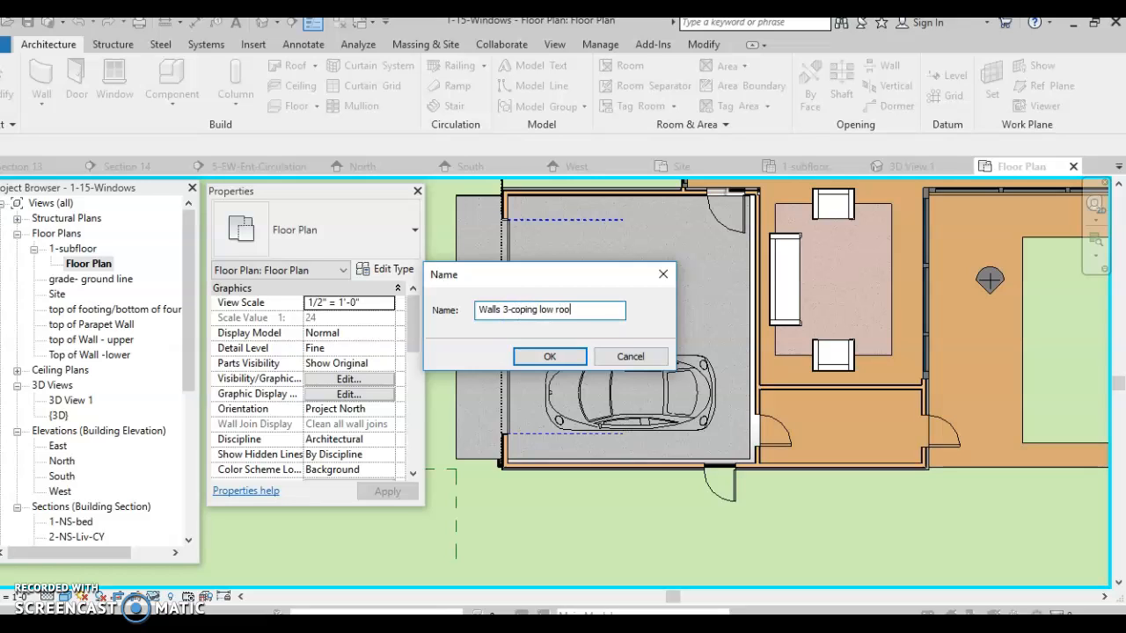
click(565, 354)
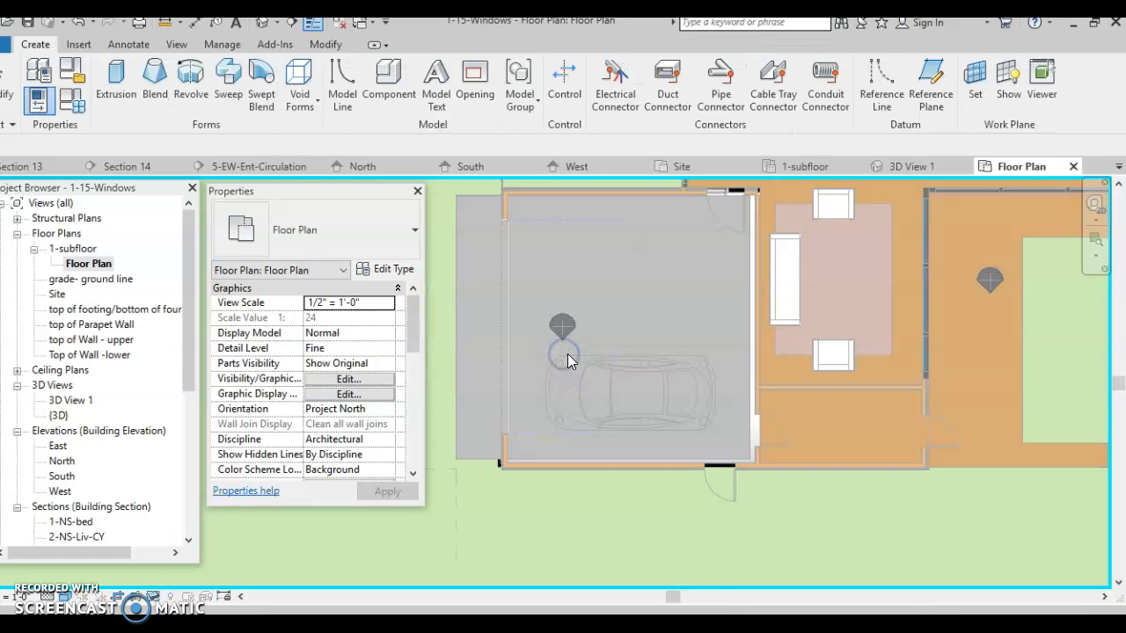
- Start a Sweep and sketch its path by picking the outer face of the garage's south wall, then finish the path
click(229, 81)
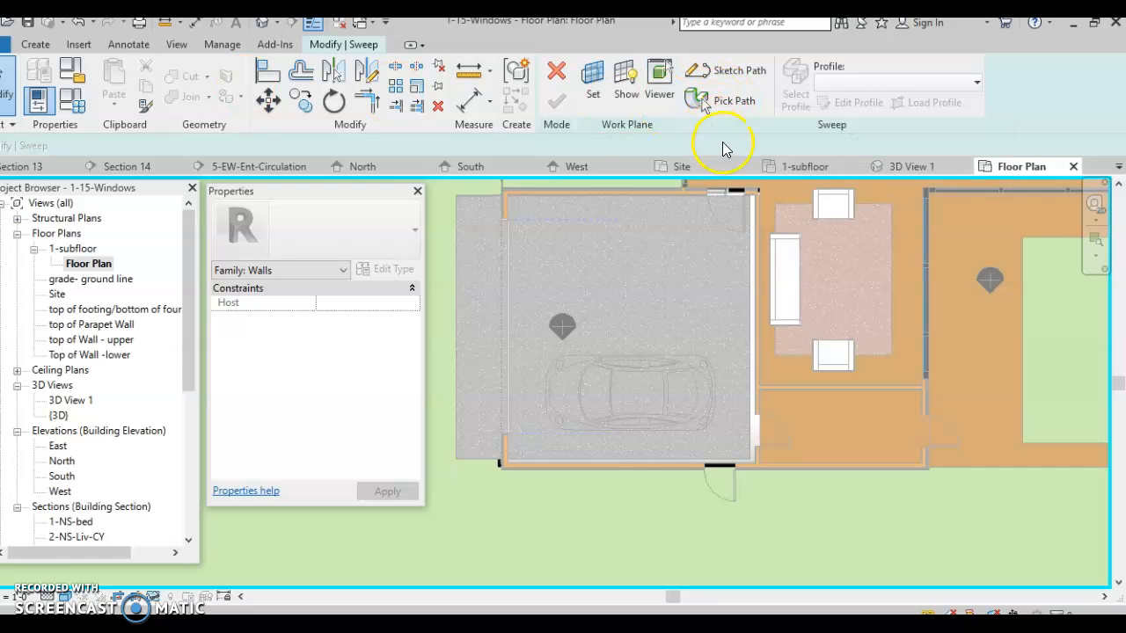
click(732, 72)
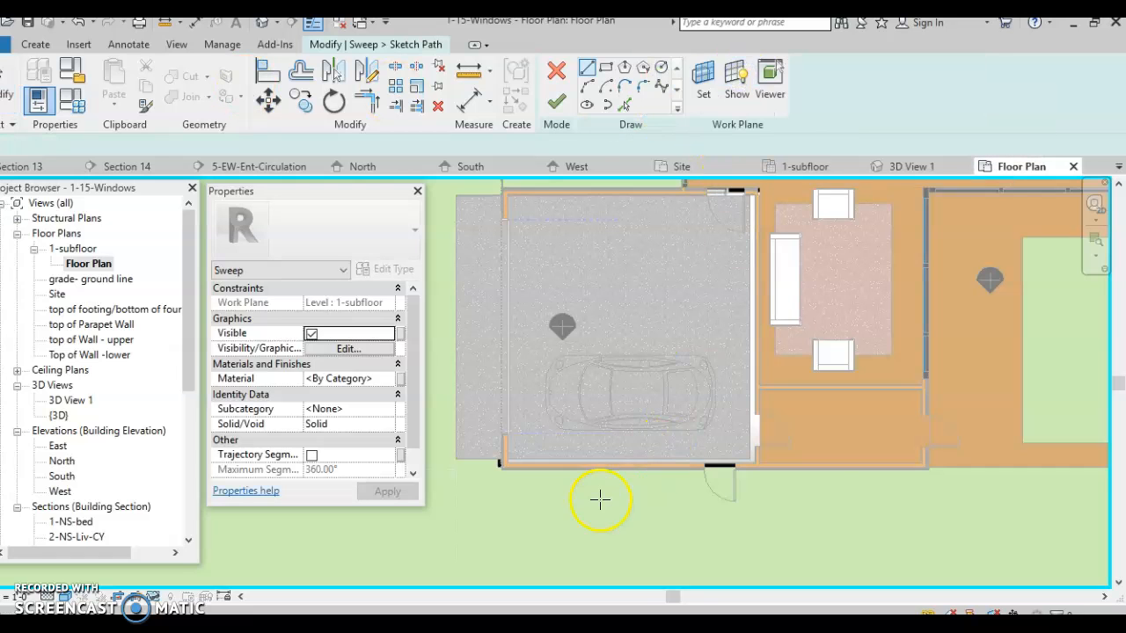
scroll(586, 497, up, 5)
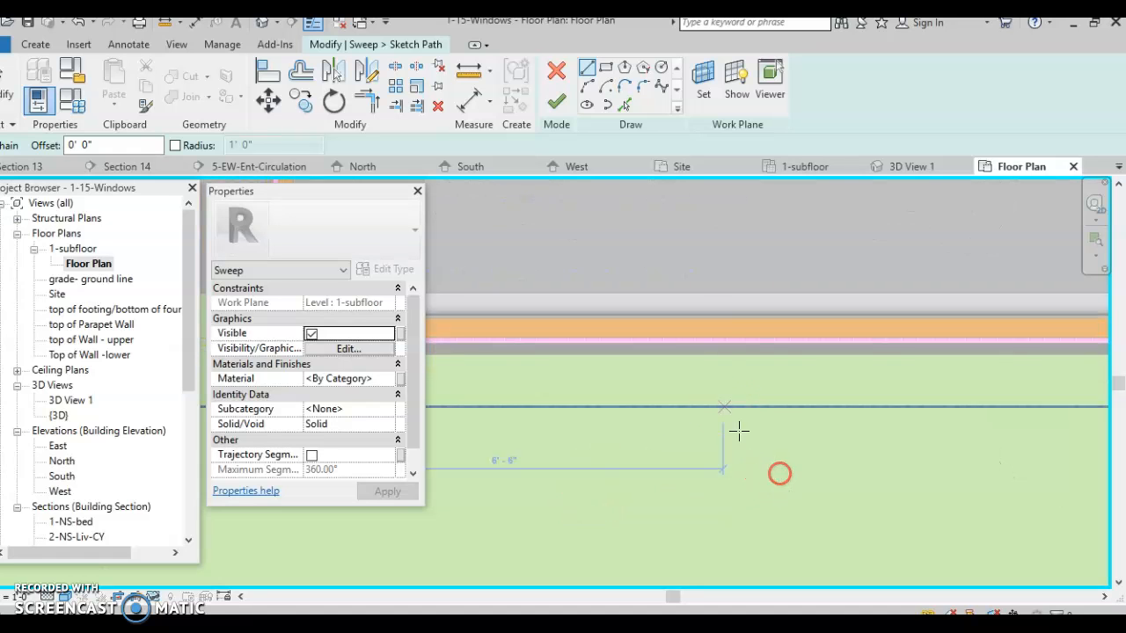
click(623, 106)
scroll(579, 344, up, 2)
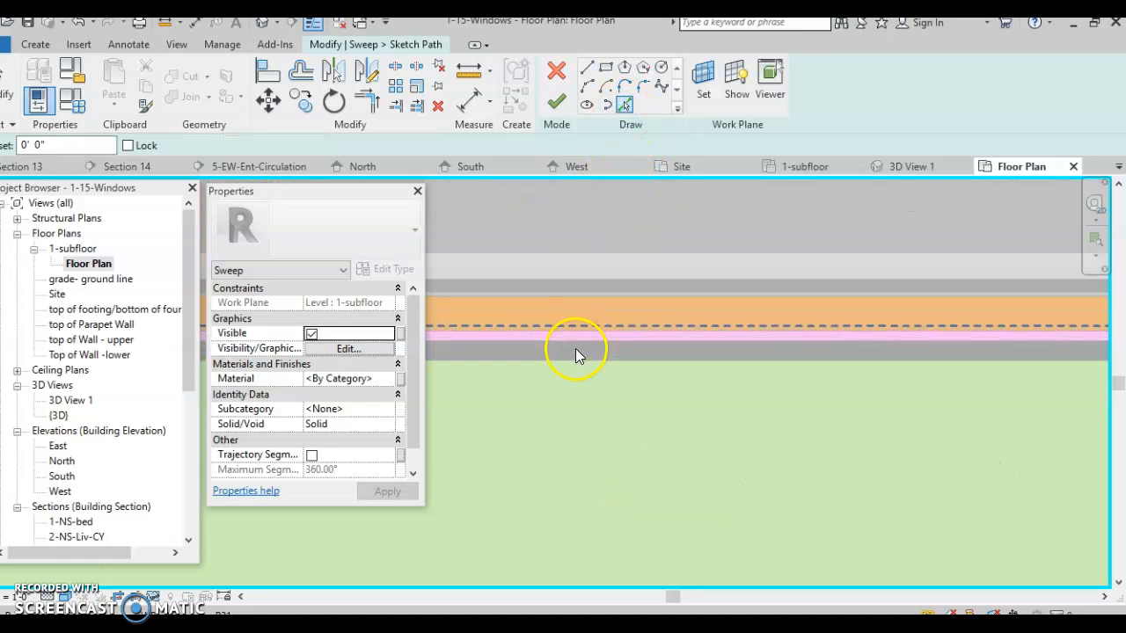
click(574, 363)
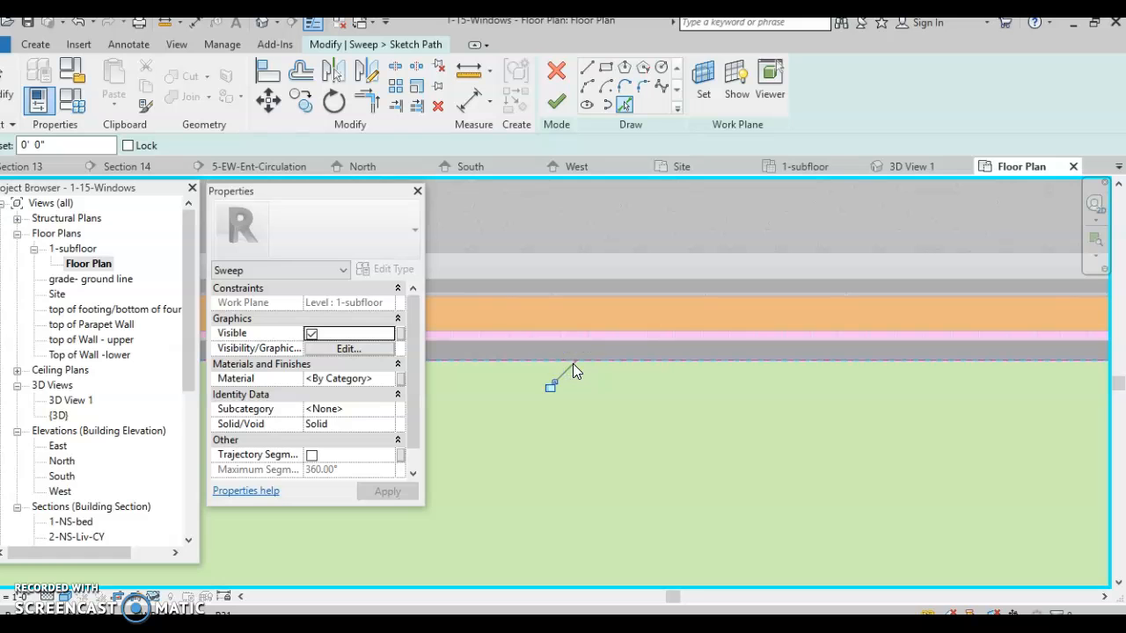
scroll(570, 381, down, 3)
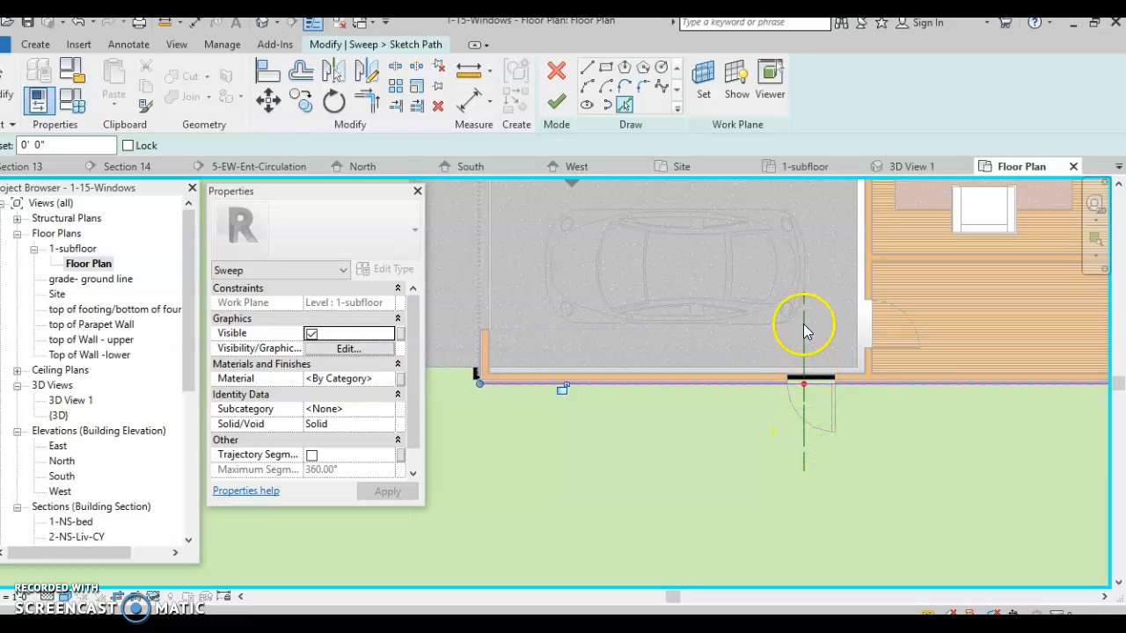
scroll(802, 431, down, 3)
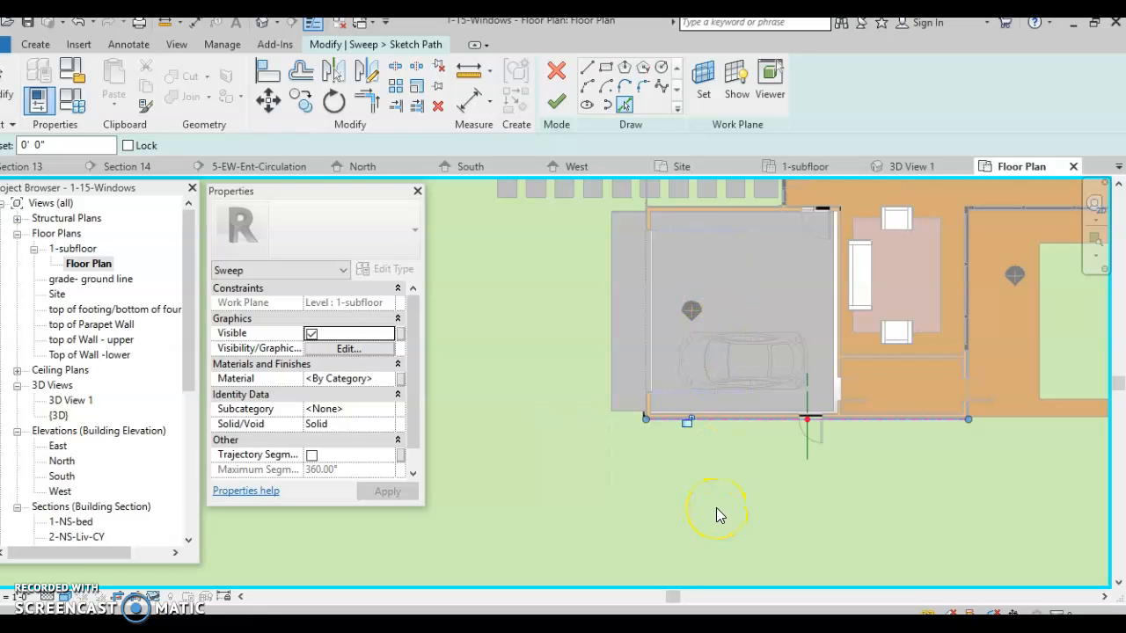
click(556, 101)
click(564, 113)
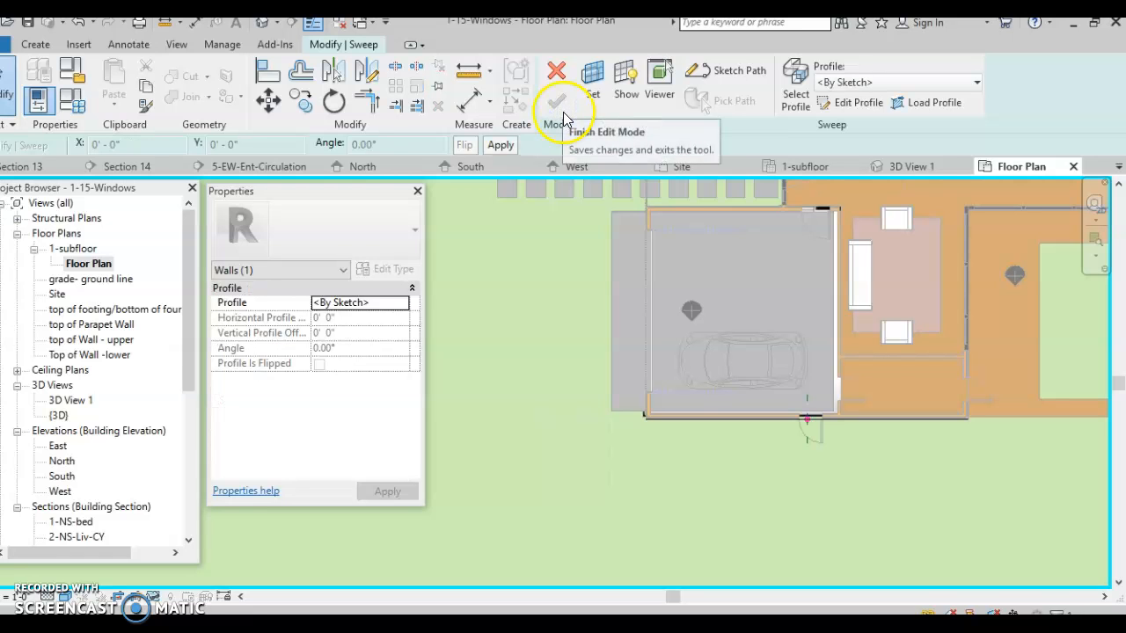
- Open the section view 3-NS-Garage-Ent, focused on the parapet top of the wall carrying the sweep path
click(849, 106)
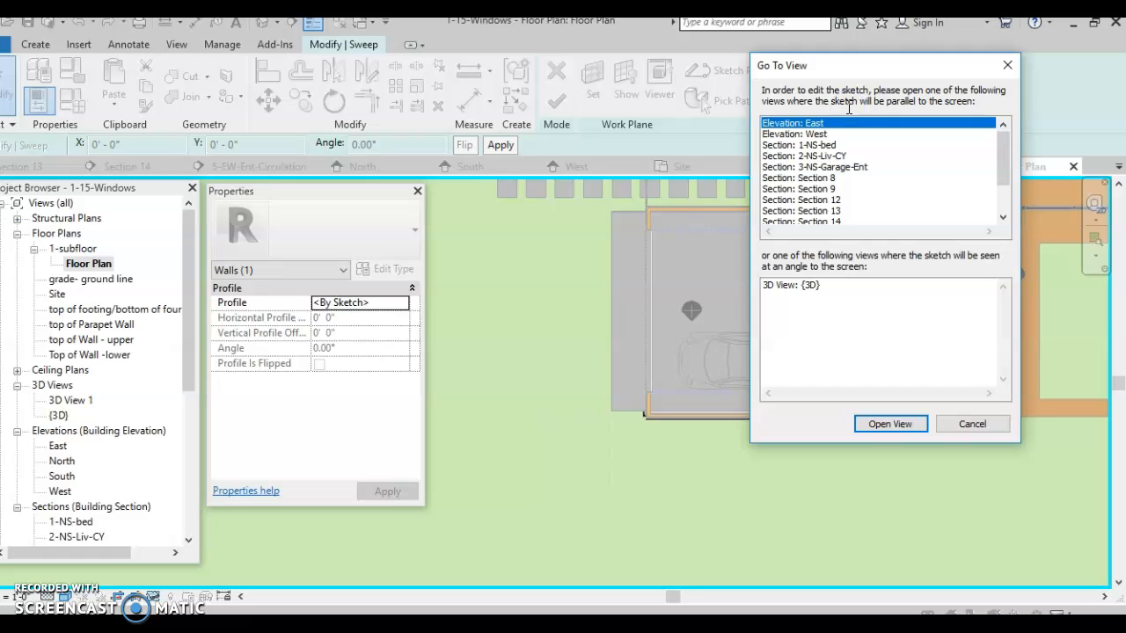
click(1007, 65)
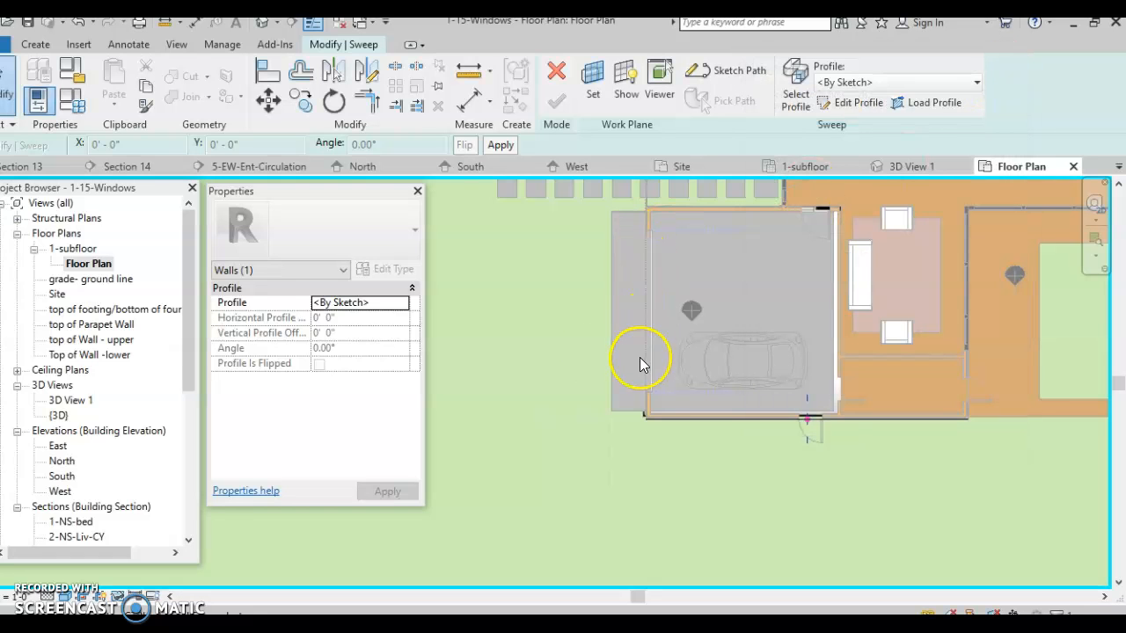
drag(188, 332, 188, 407)
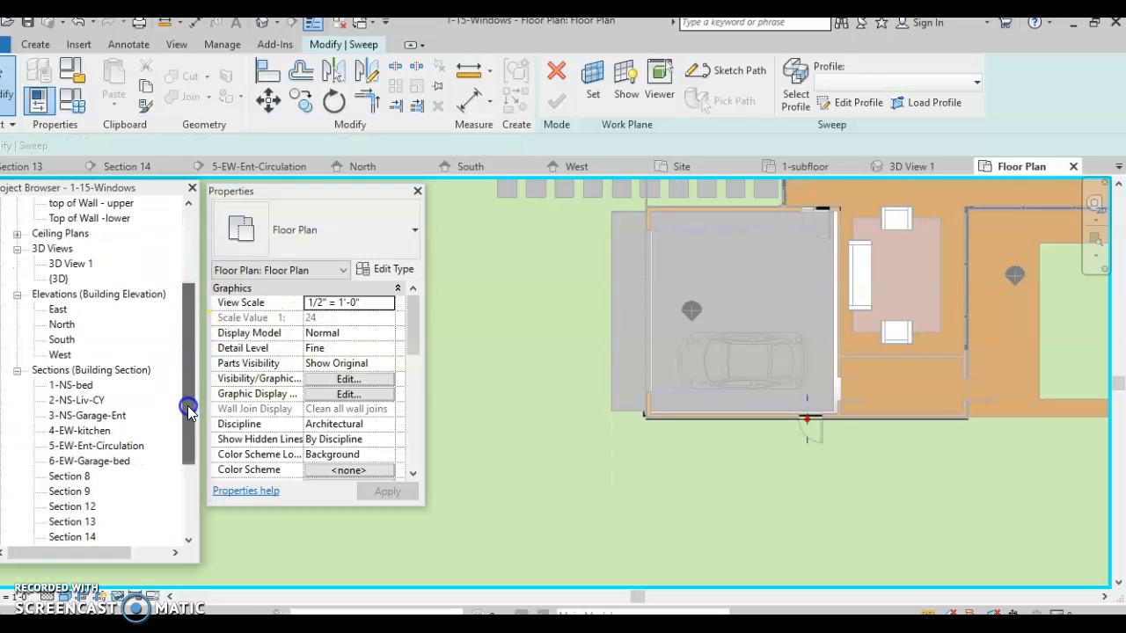
double_click(95, 417)
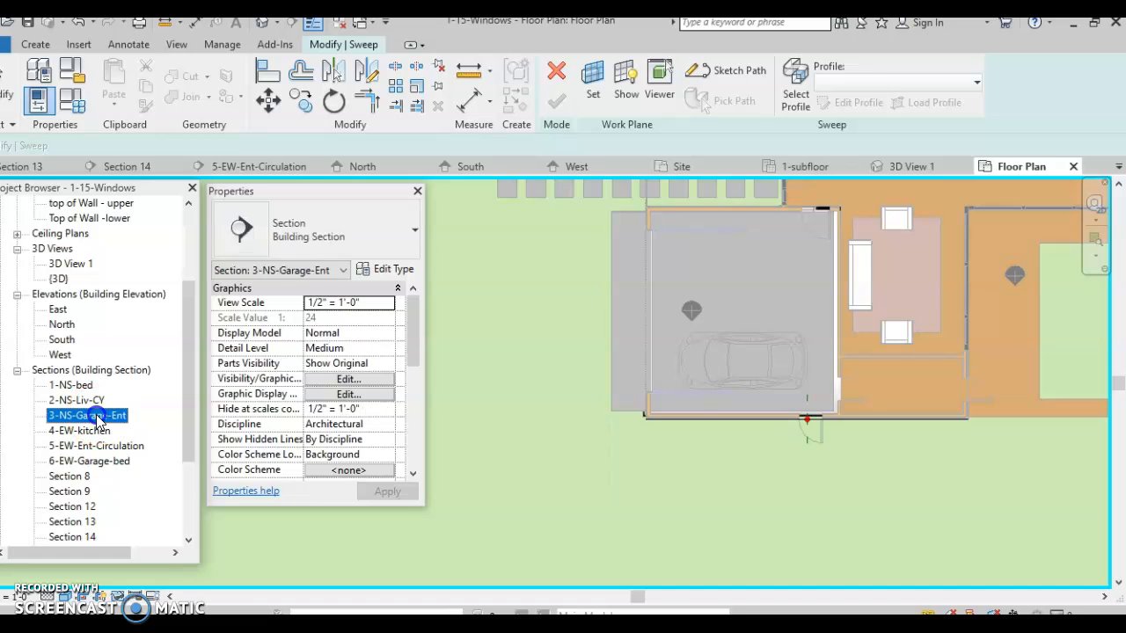
scroll(944, 408, up, 5)
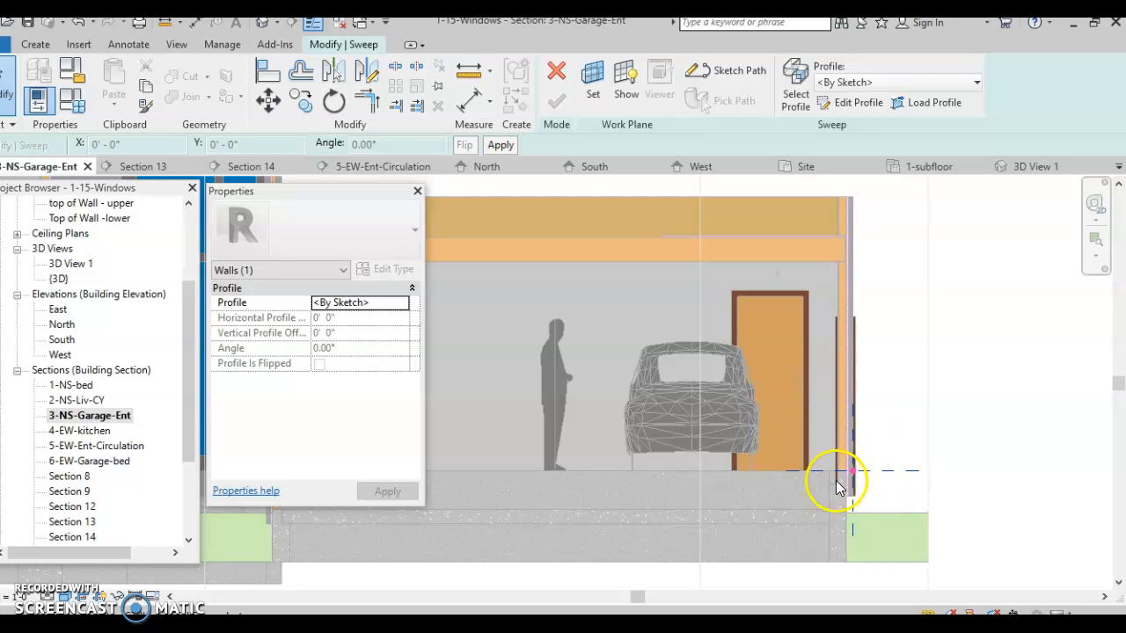
scroll(850, 211, up, 2)
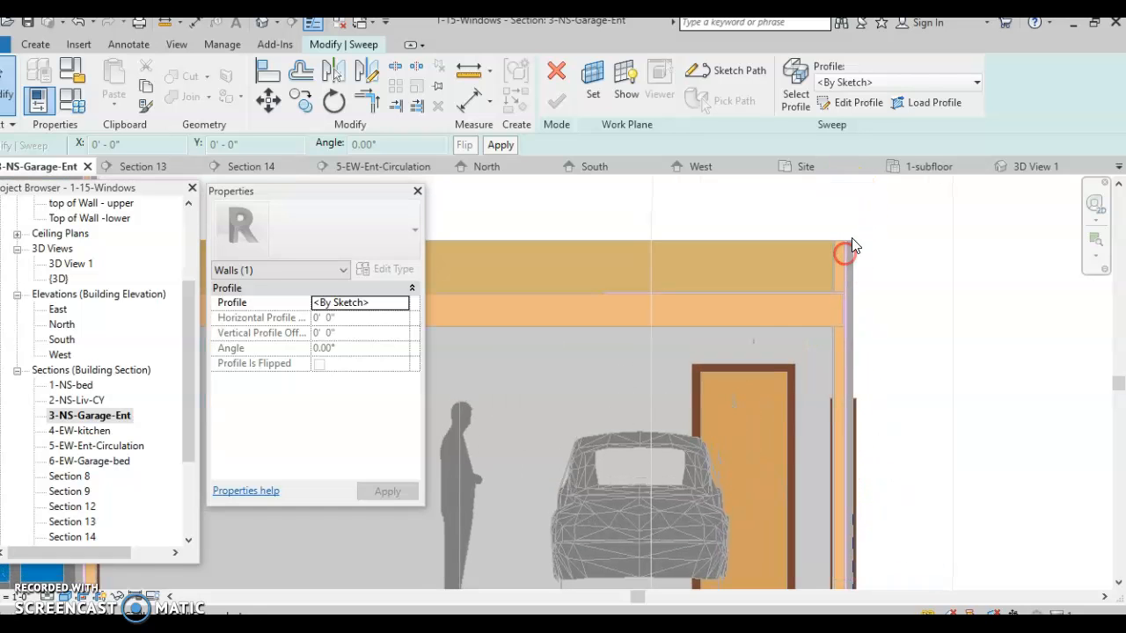
- Sketch the coping profile over the parapet: 3" rise at the outer face, slope to the inner face, short drop and about 1 1/4" 45° kick-out
click(857, 104)
scroll(840, 255, up, 3)
middle_drag(840, 255, 781, 322)
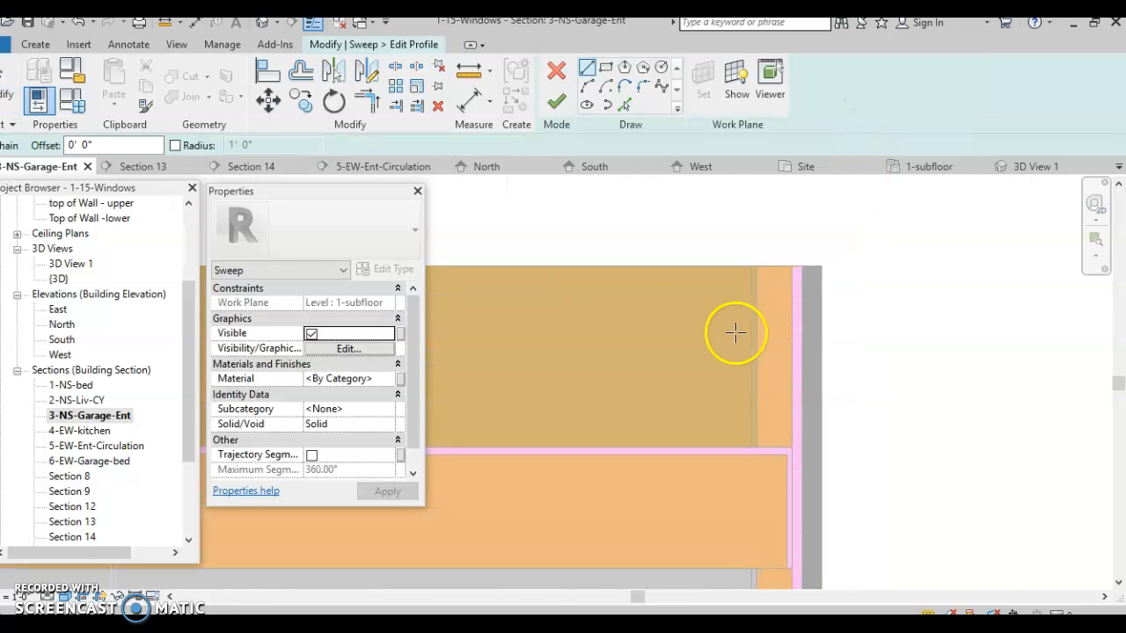
click(591, 67)
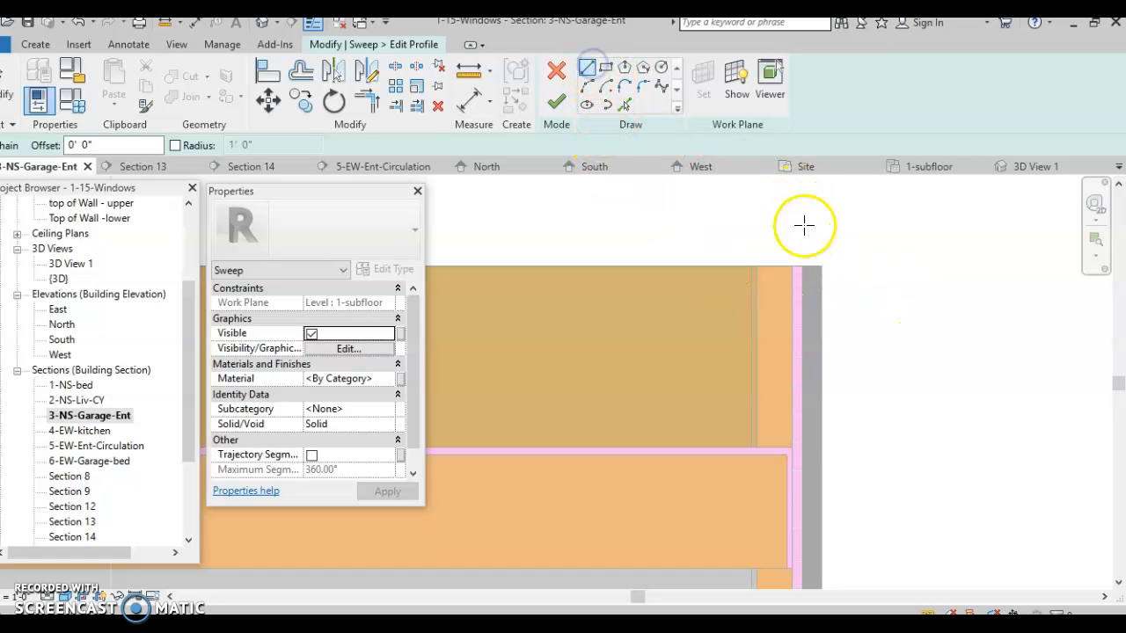
click(820, 250)
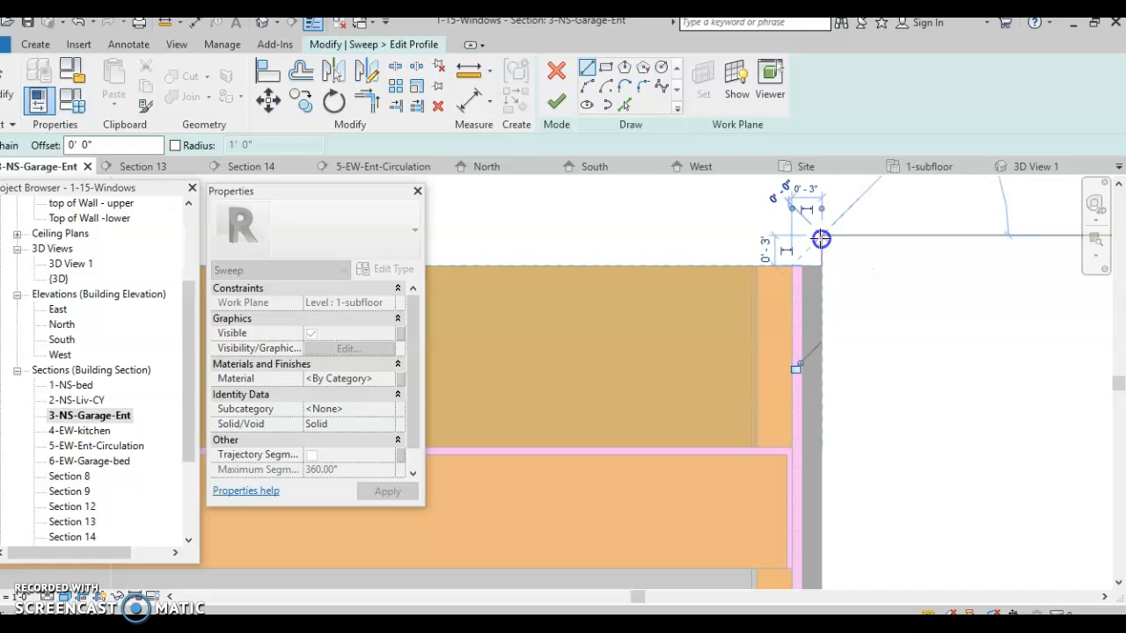
scroll(754, 259, up, 3)
click(749, 273)
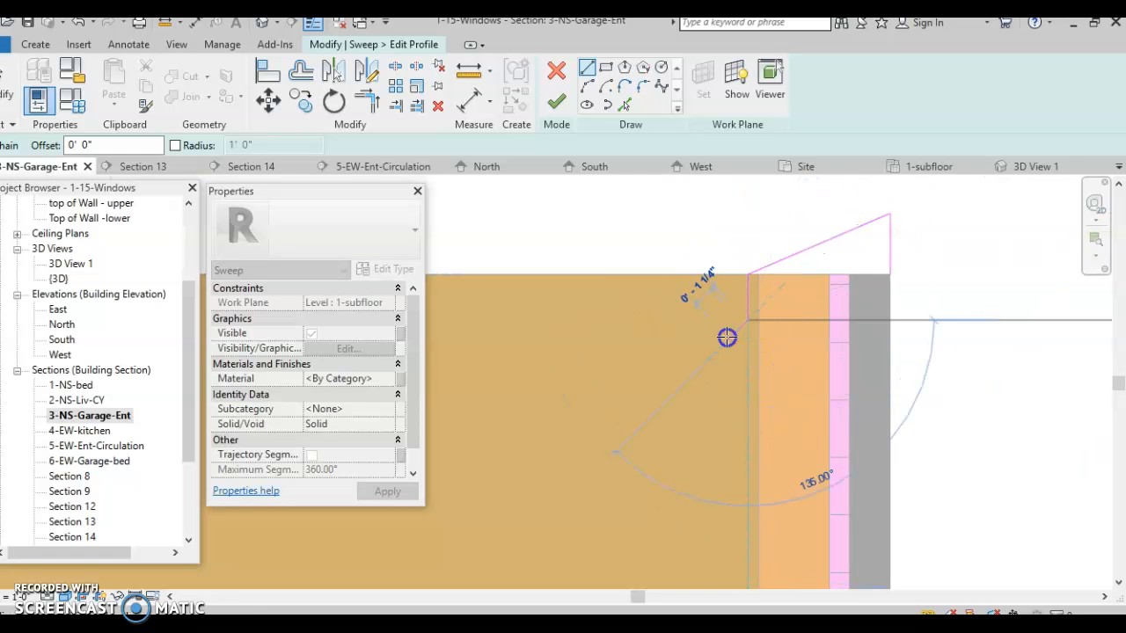
click(726, 338)
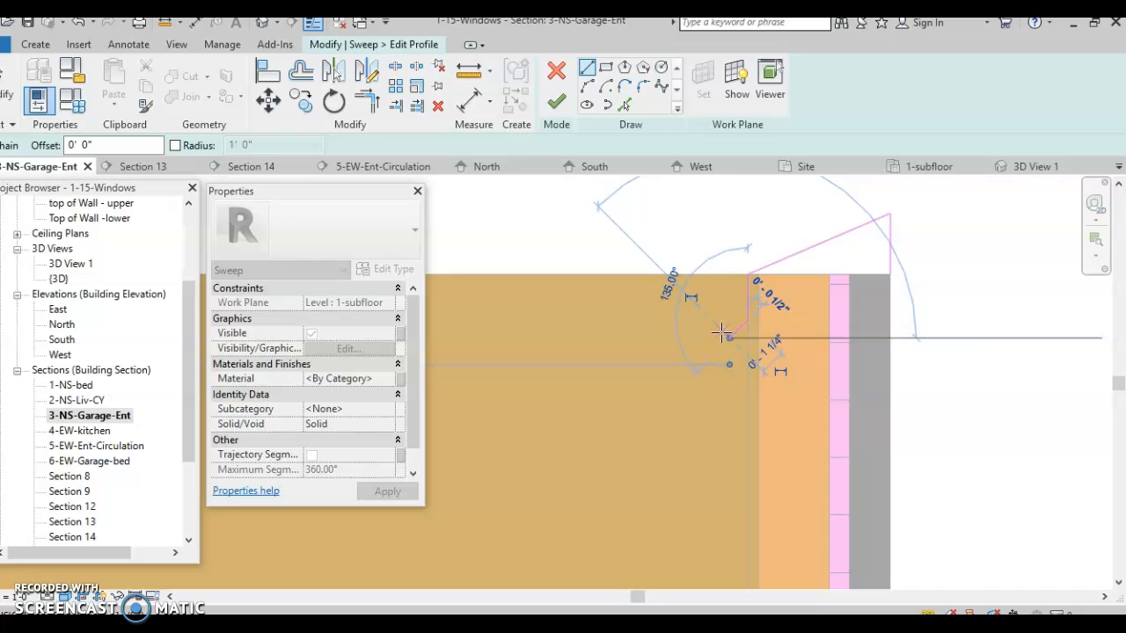
key(Escape)
key(Escape)
- Extend the profile's outer vertical line down along the wall's outer face, past the parapet top
click(890, 281)
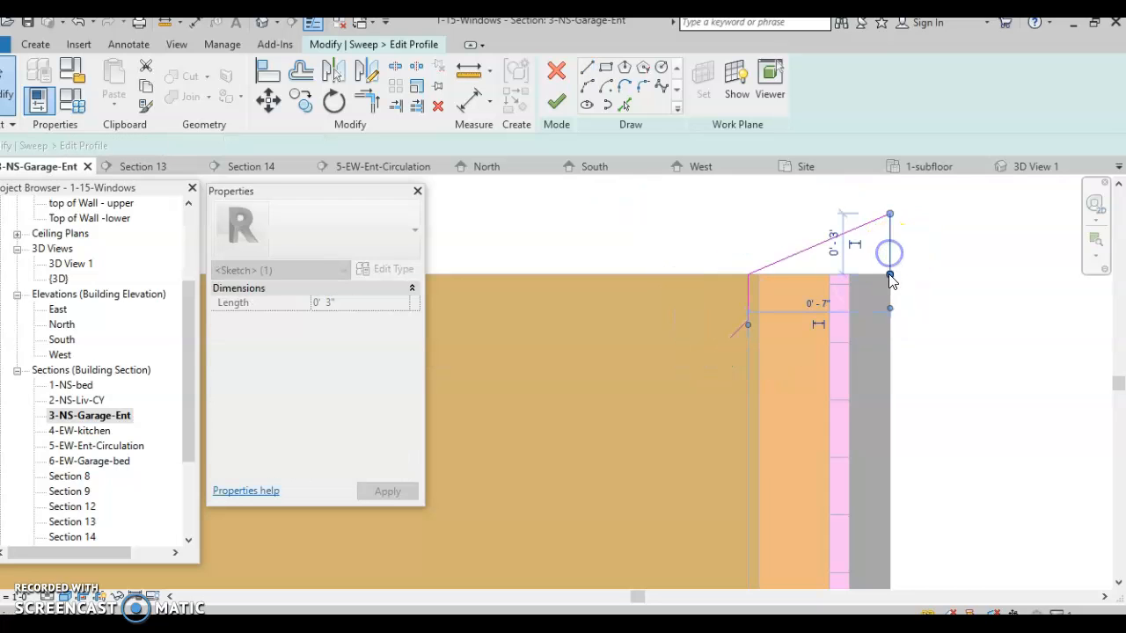
drag(889, 329, 889, 330)
click(905, 322)
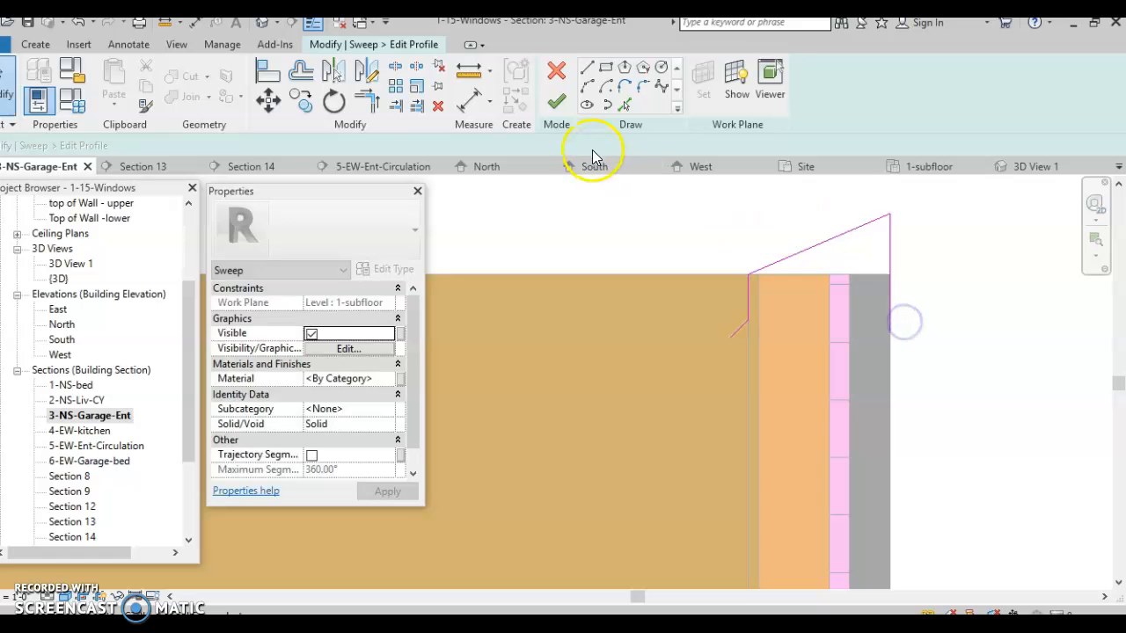
- Offset copies of all four coping profile lines outward by 1/2"
click(300, 74)
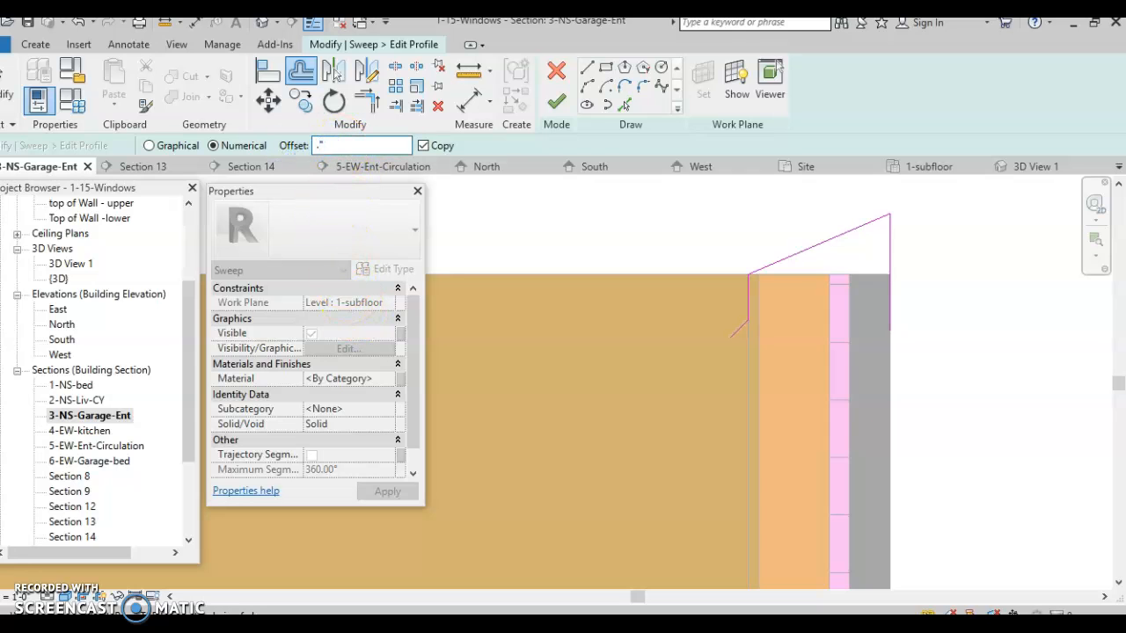
click(796, 251)
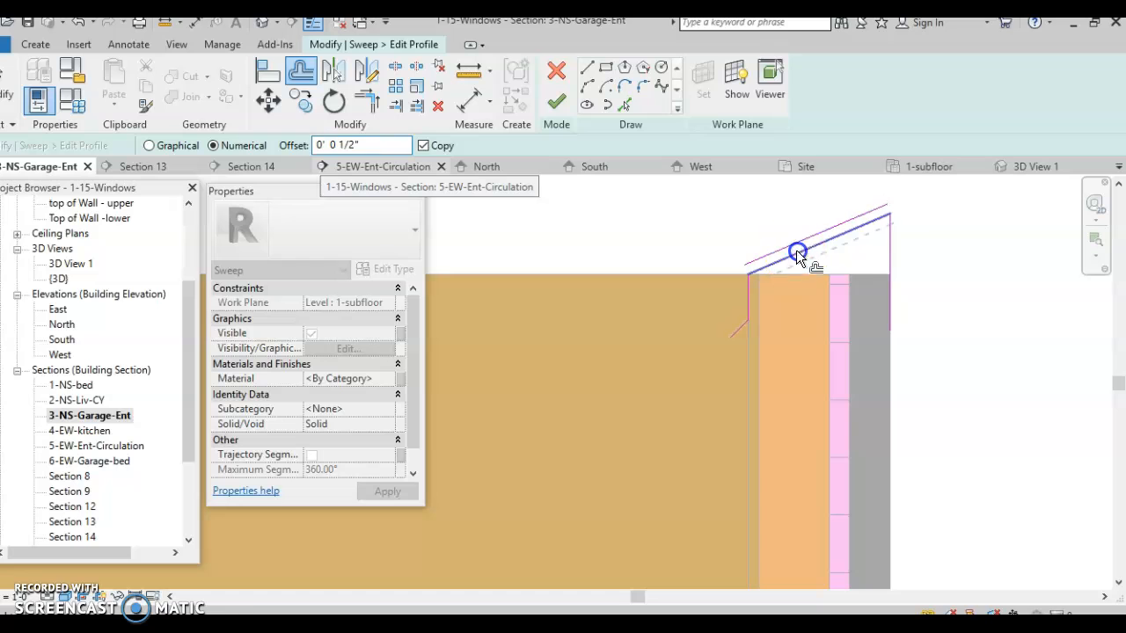
click(876, 240)
click(746, 284)
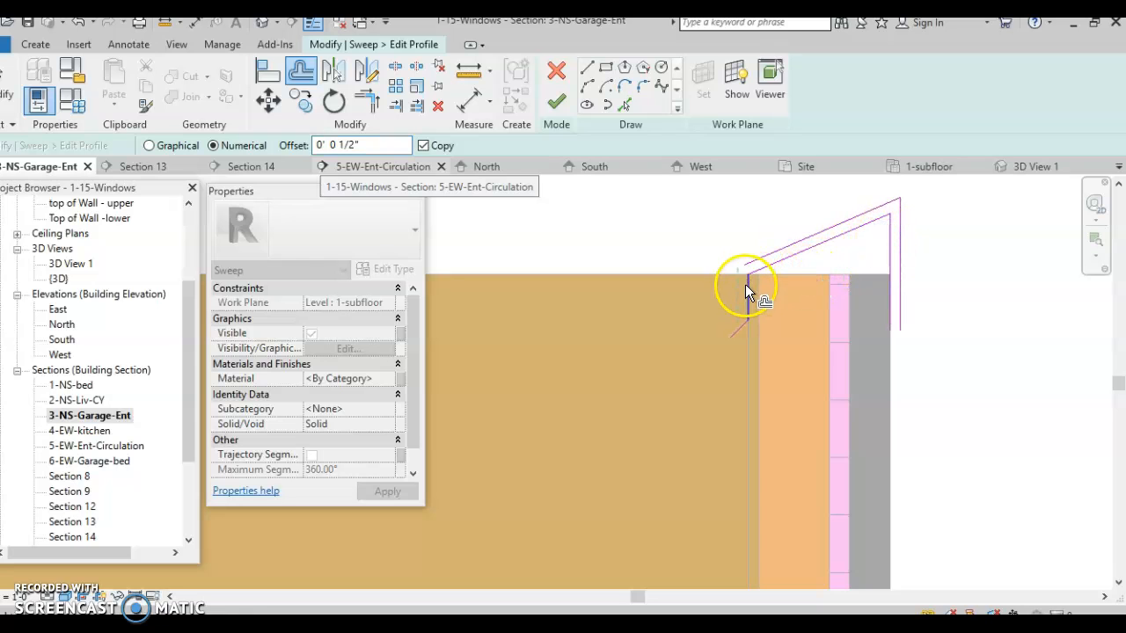
click(733, 329)
- Sketch a 45° kick-out about 1 1/2" long at the foot of the profile's outer-face line, and offset a copy outward by 1/2"
click(587, 68)
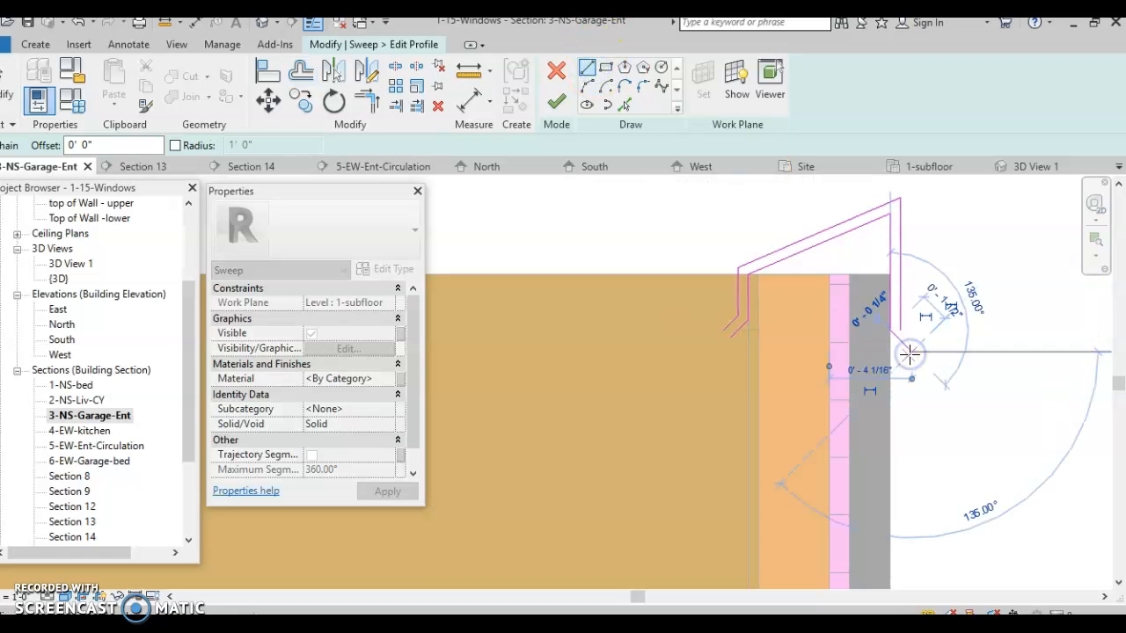
click(915, 336)
key(Escape)
key(Escape)
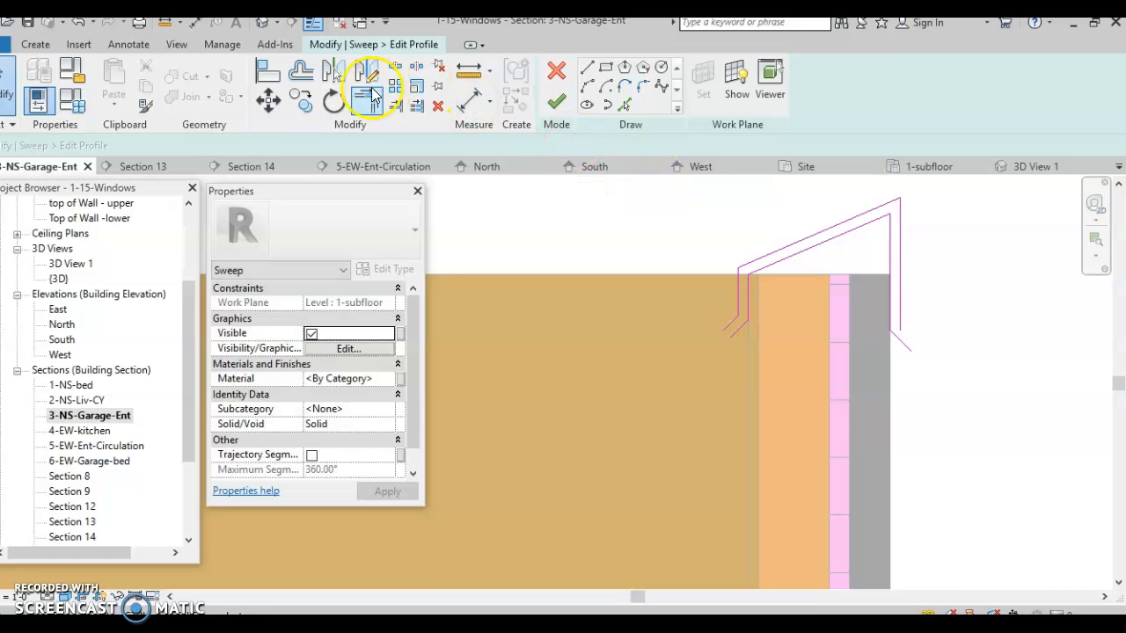
click(304, 76)
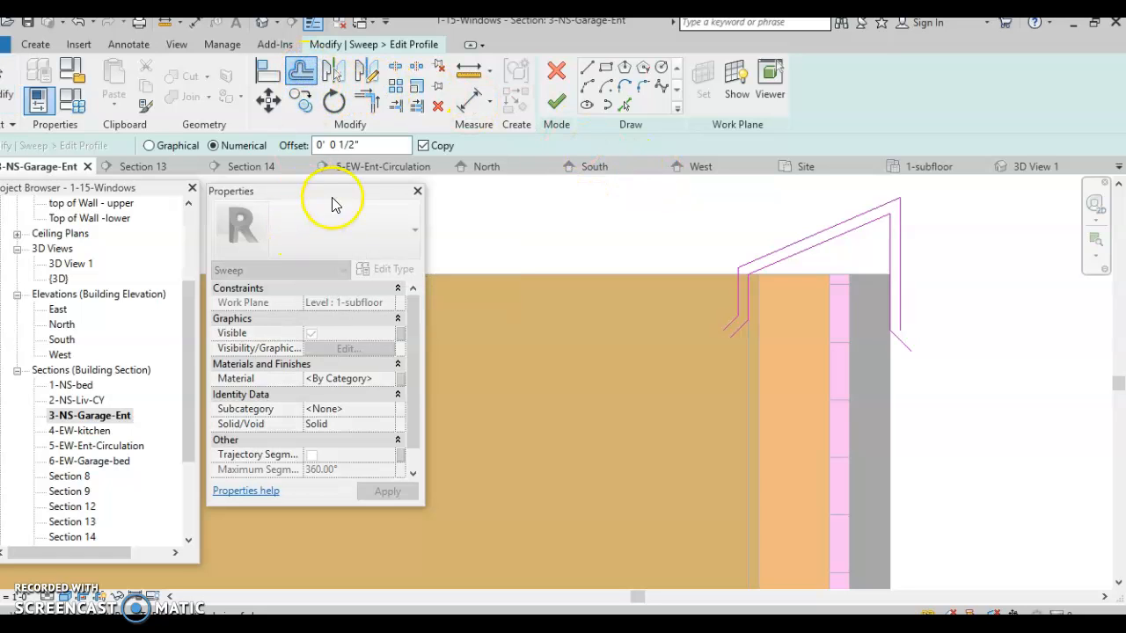
click(906, 349)
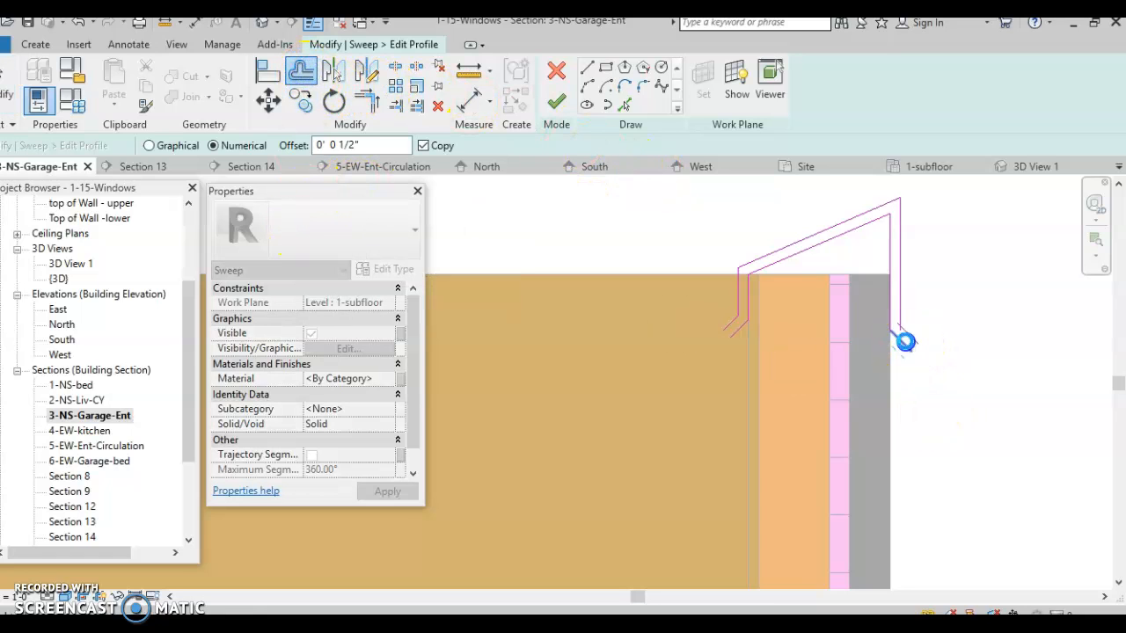
- Close the free end of the outer-face kick-out with a line and trim the offset vertical line to the offset kick-out
click(593, 68)
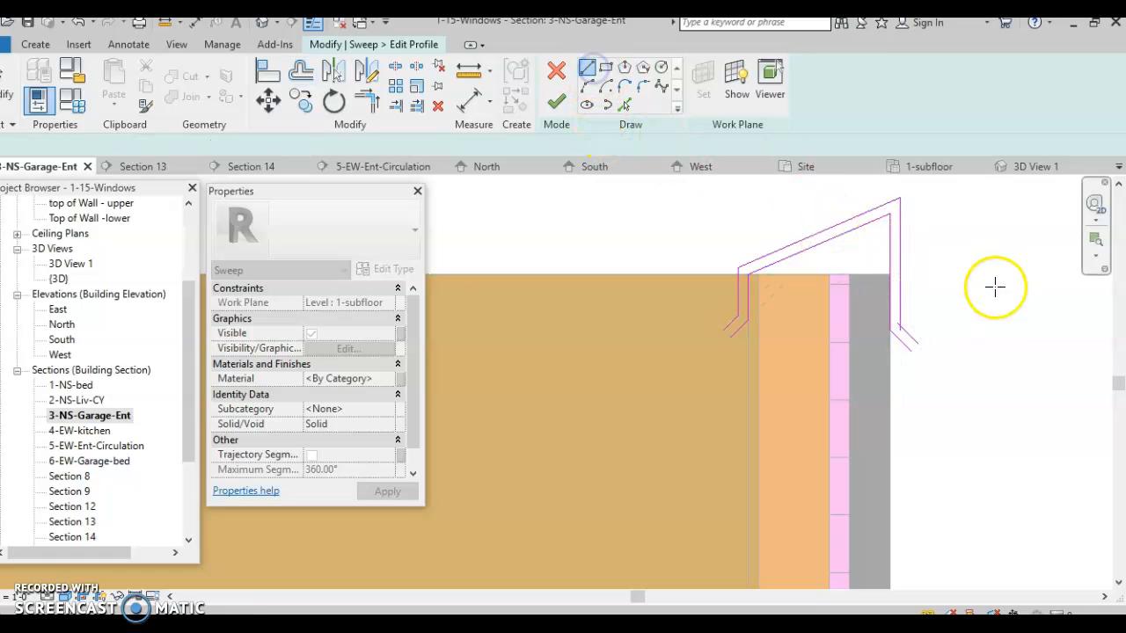
click(917, 348)
key(Escape)
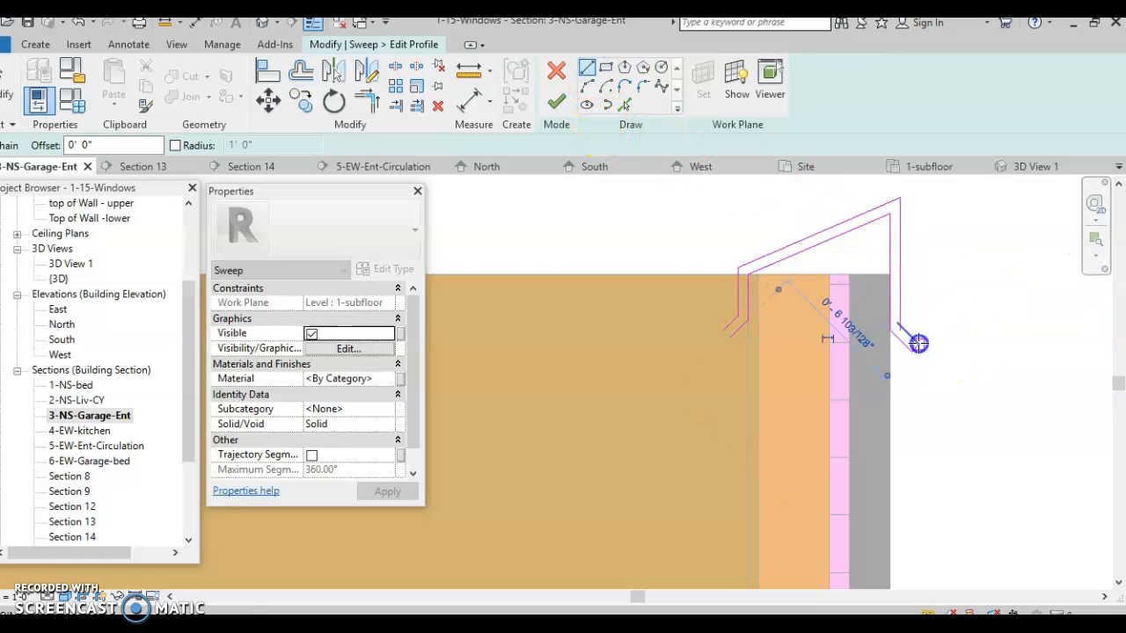
click(369, 101)
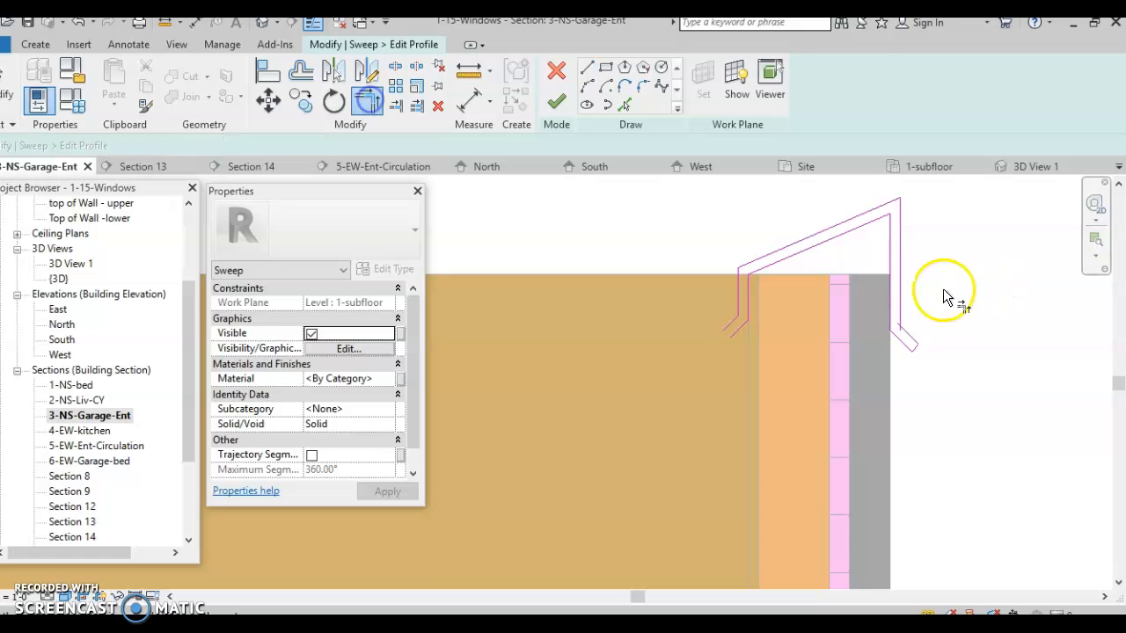
scroll(884, 340, up, 2)
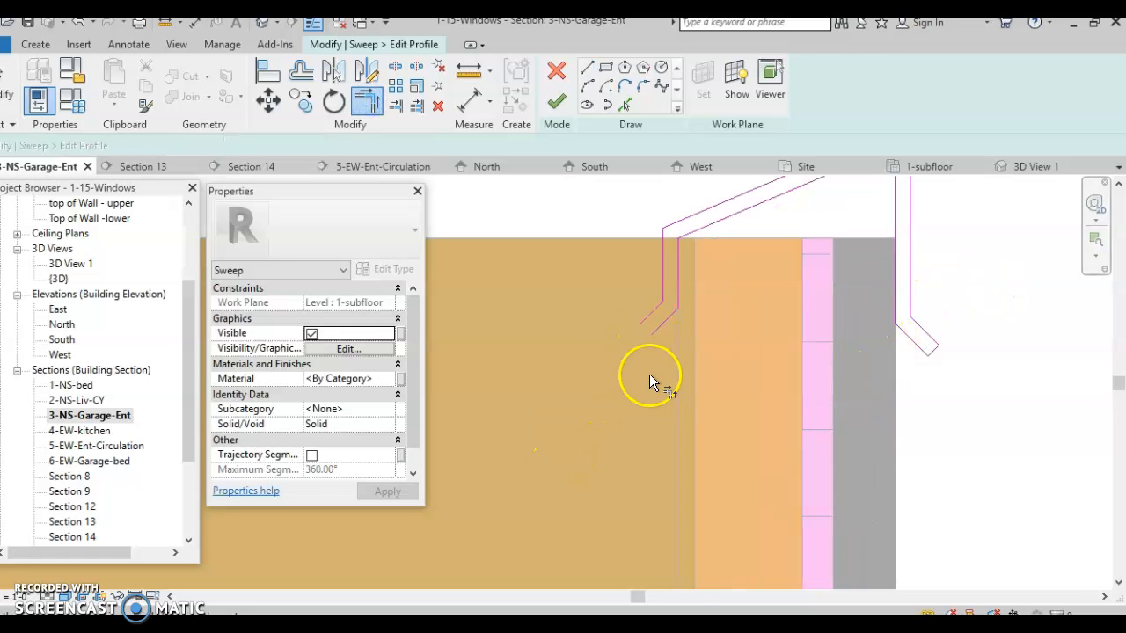
- Try moving the four inner-side drop and kick-out lines down along the slope, away from the wall, and undo the move
scroll(649, 374, down, 2)
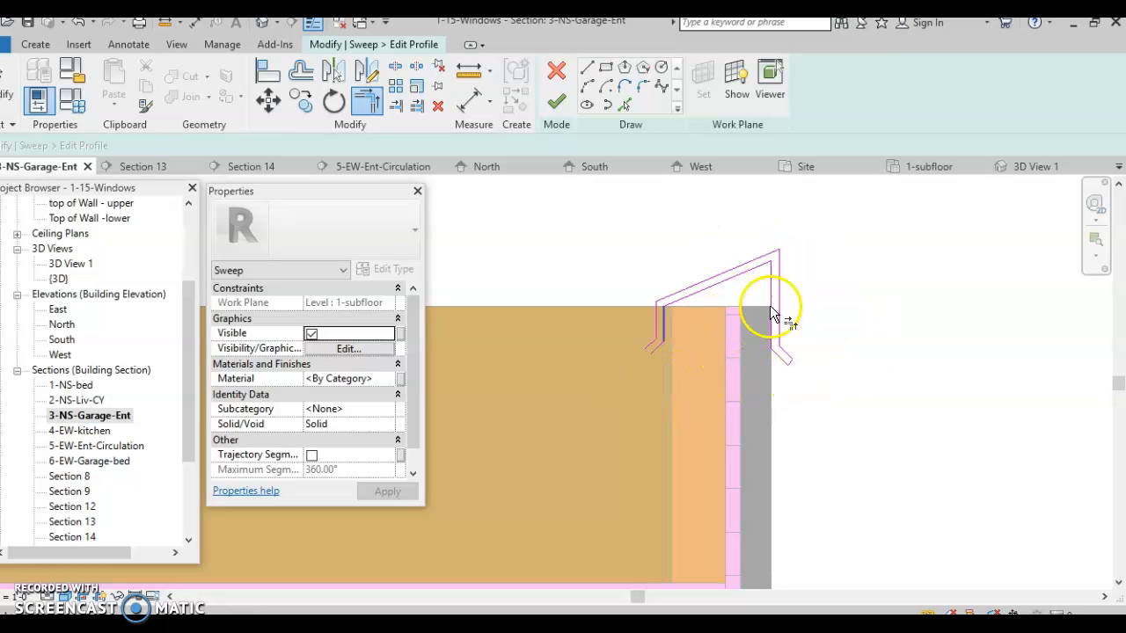
scroll(661, 390, down, 1)
middle_drag(661, 390, 721, 343)
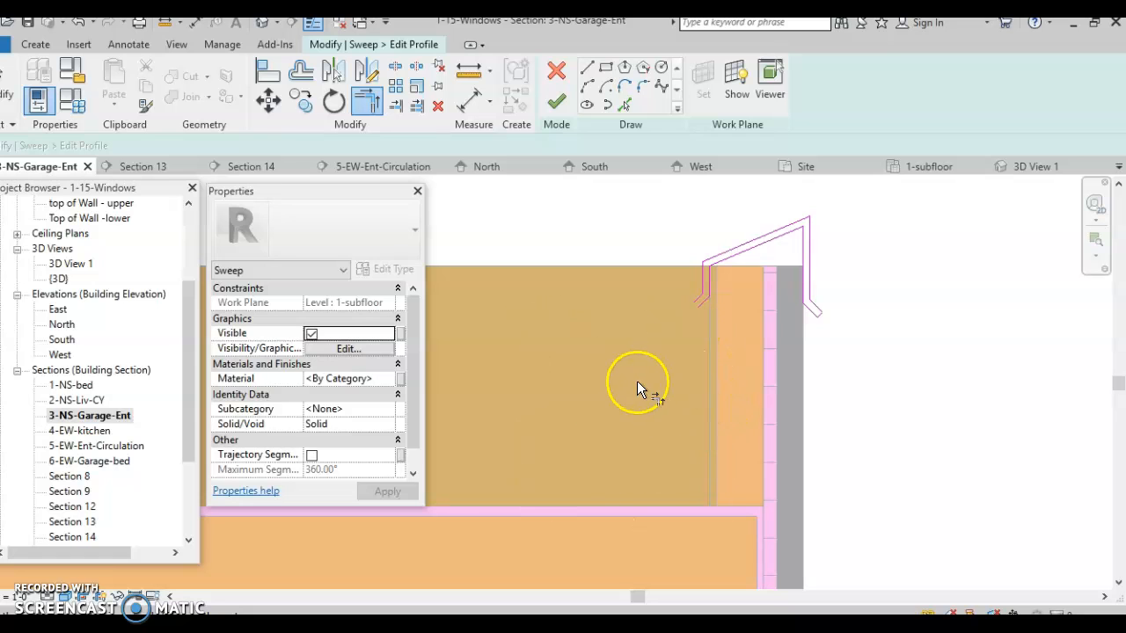
scroll(669, 330, up, 4)
middle_drag(668, 319, 591, 462)
scroll(598, 391, up, 2)
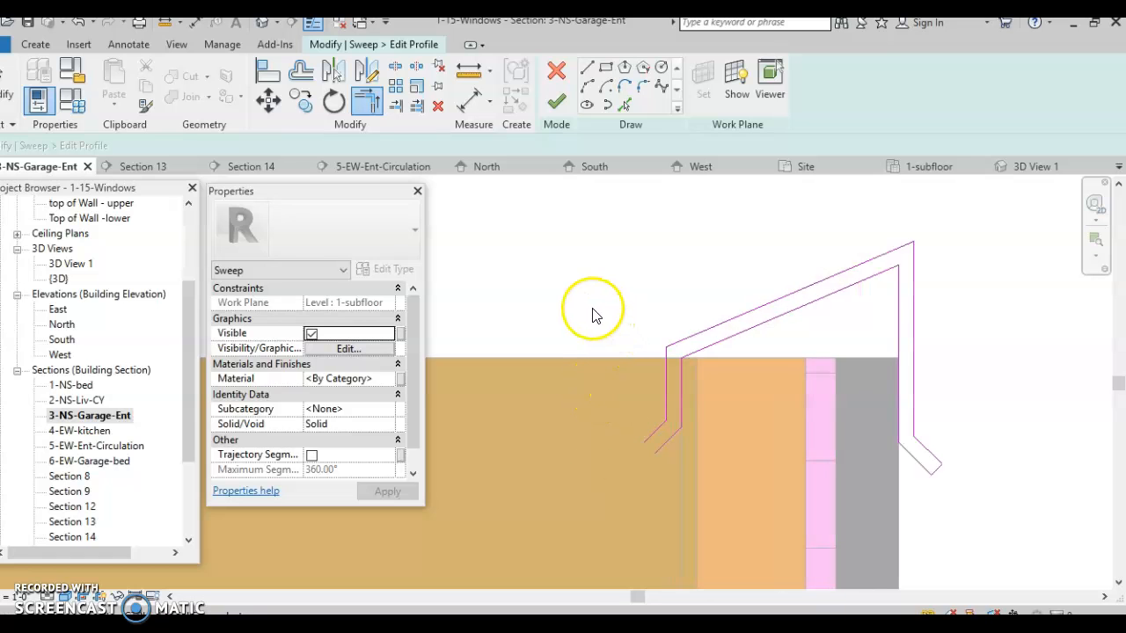
drag(592, 307, 674, 386)
drag(714, 487, 714, 487)
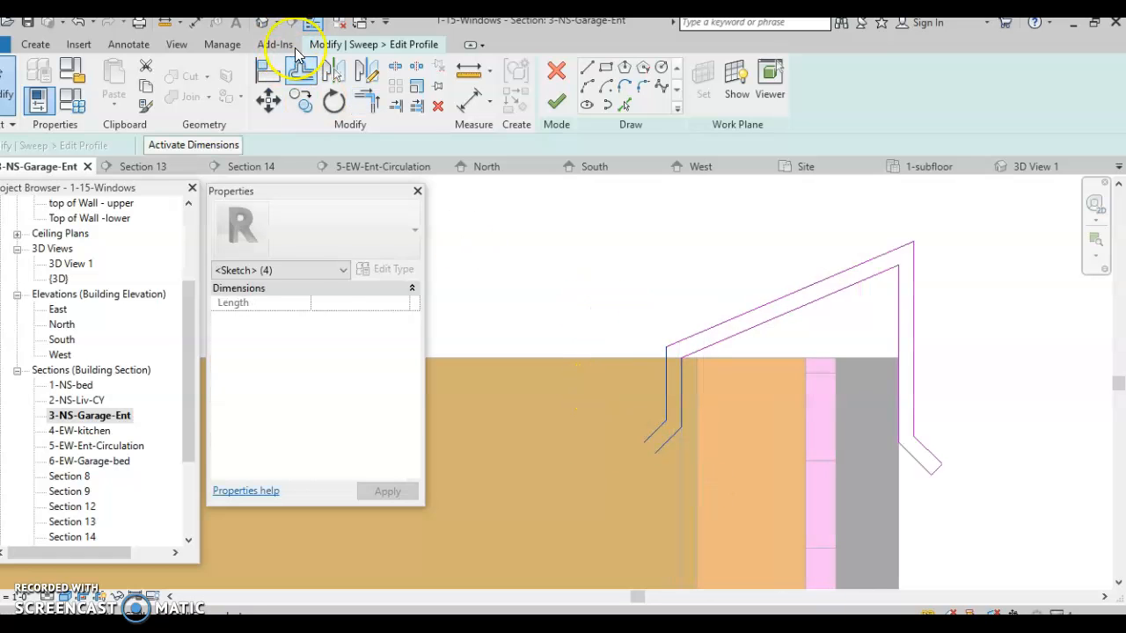
click(268, 99)
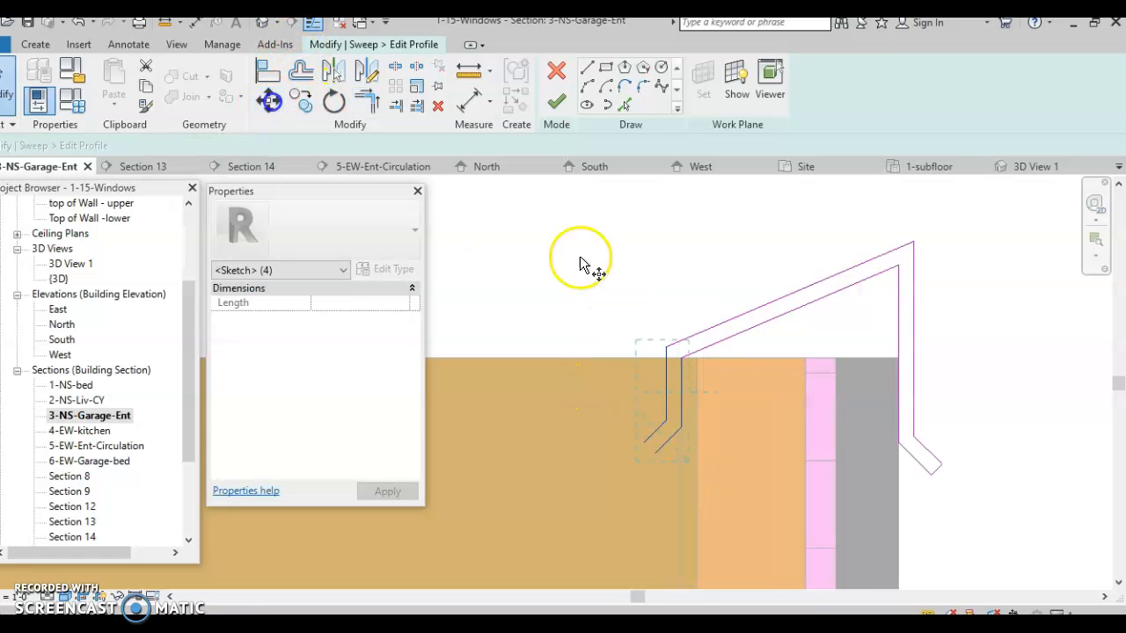
click(678, 362)
click(649, 375)
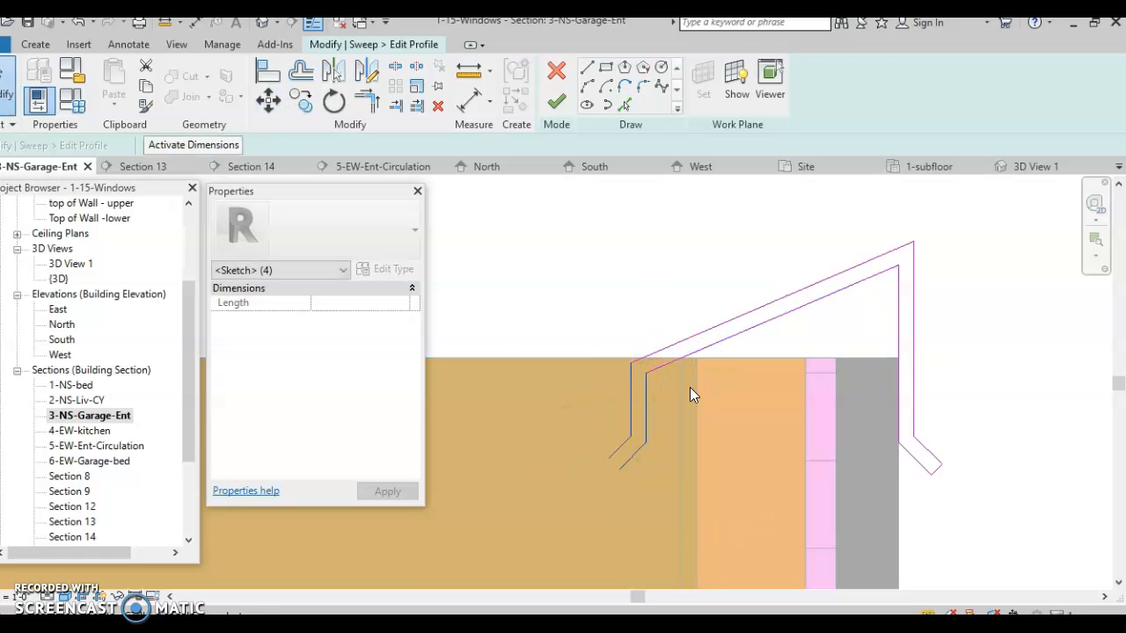
scroll(691, 387, up, 2)
click(694, 389)
scroll(696, 396, down, 1)
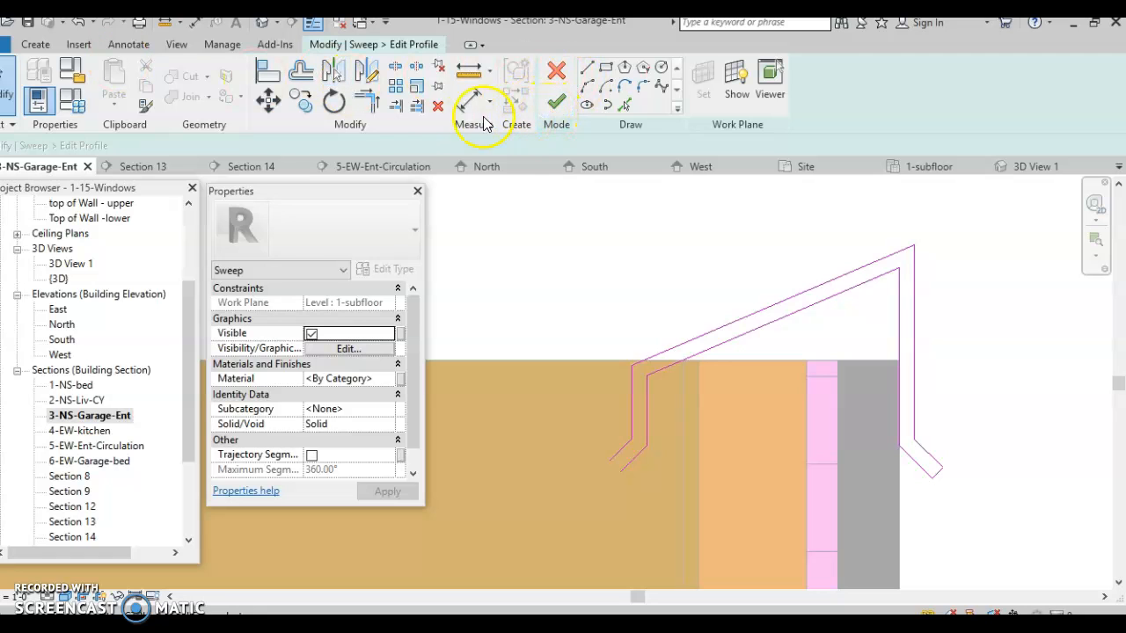
click(78, 24)
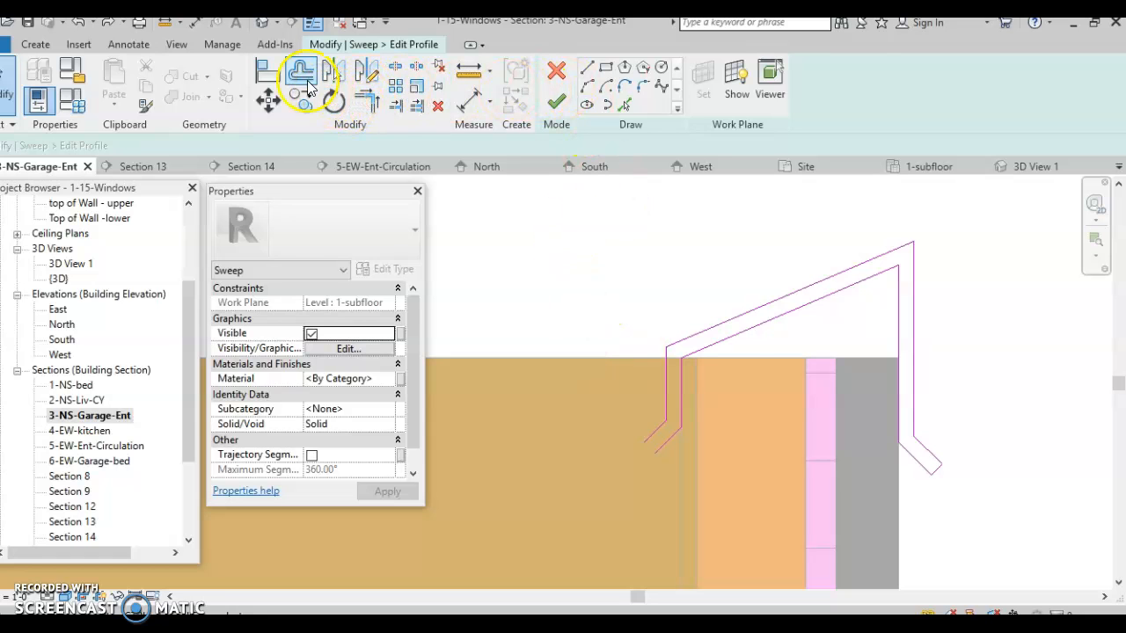
- Offset the inner side's outermost drop line by 1/2" away from the wall and trim the two outermost drop lines to the sloped lines
click(300, 72)
click(665, 402)
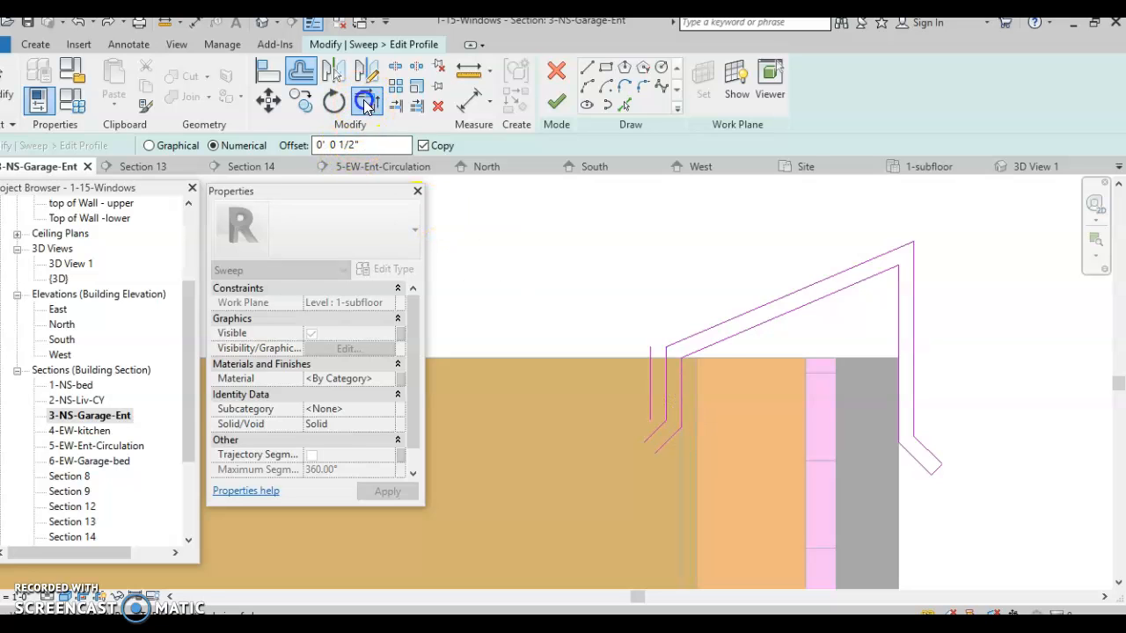
click(367, 103)
click(650, 380)
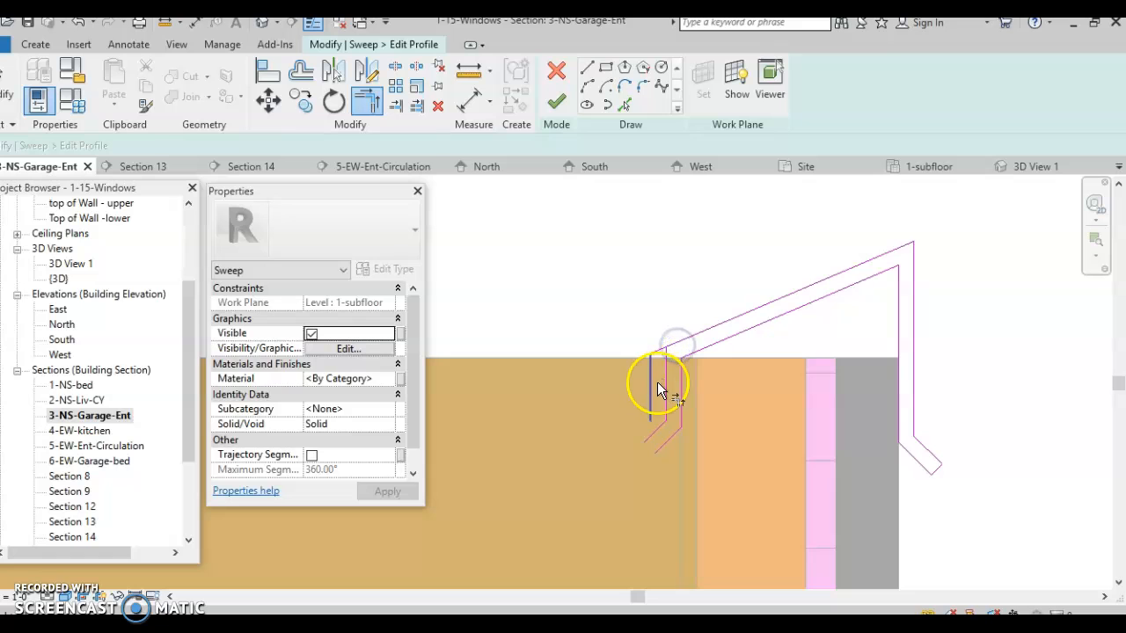
scroll(657, 392, up, 1)
click(669, 388)
click(695, 345)
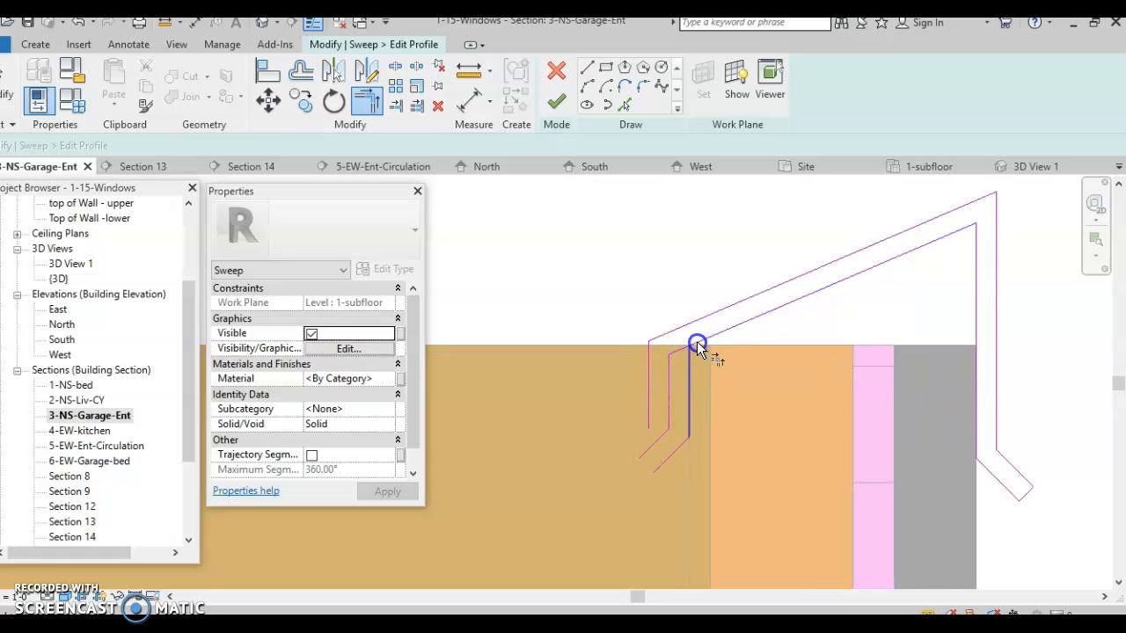
scroll(682, 391, down, 1)
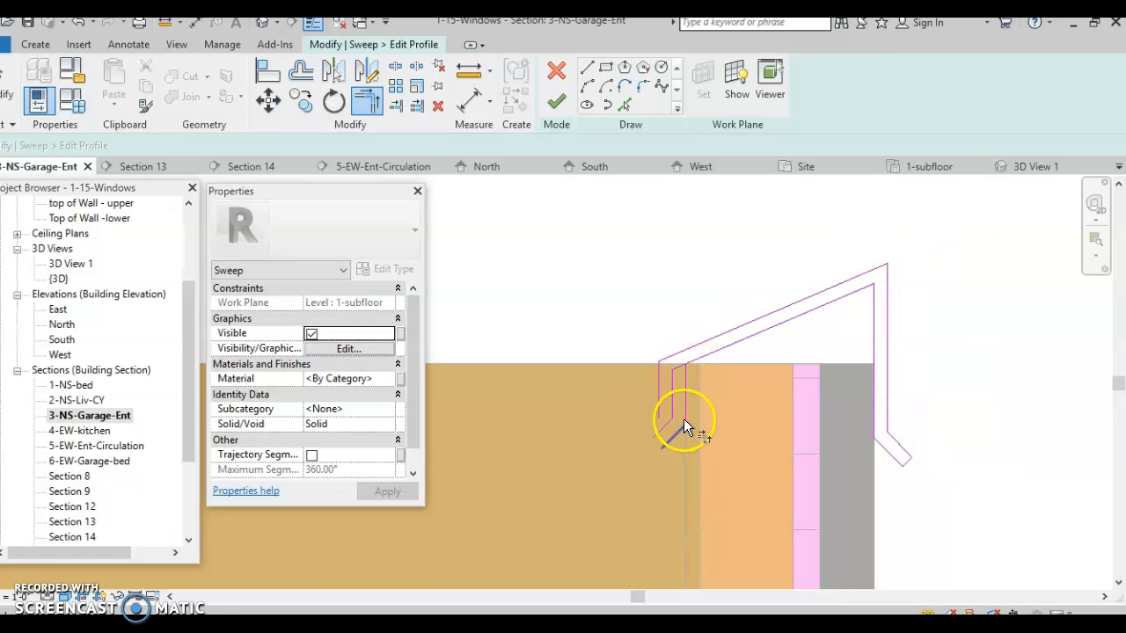
- Delete the leftover drop line against the wall's inner face together with its kick-out line
key(Escape)
click(686, 416)
key(Delete)
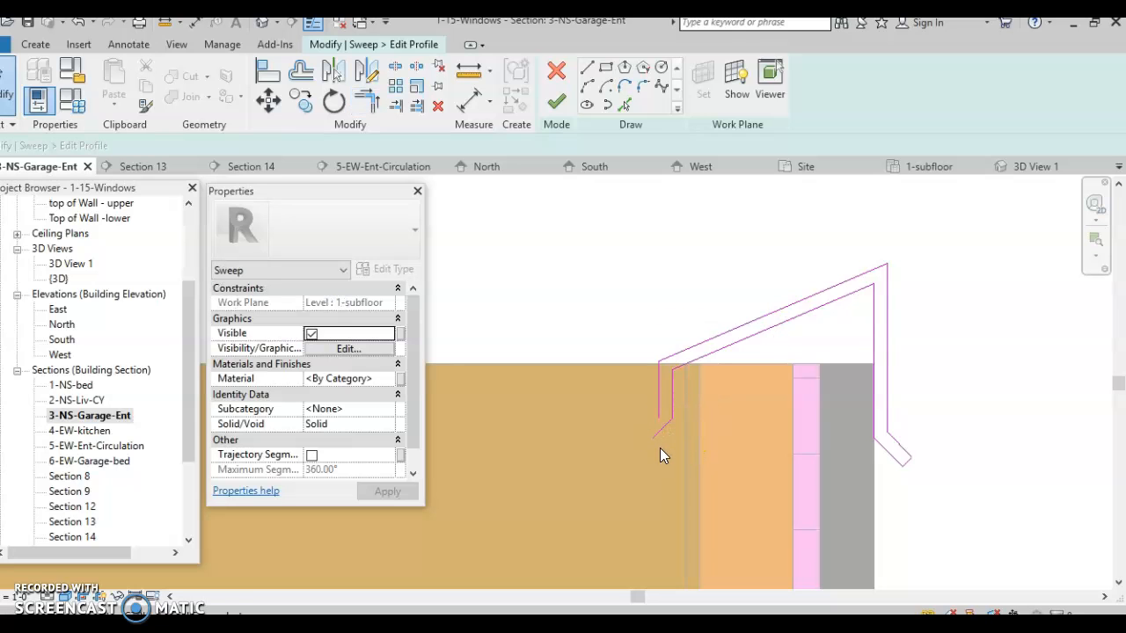
- Offset a copy of the remaining inner-side kick-out by 1/2" and close the pair's free end with a line
click(657, 437)
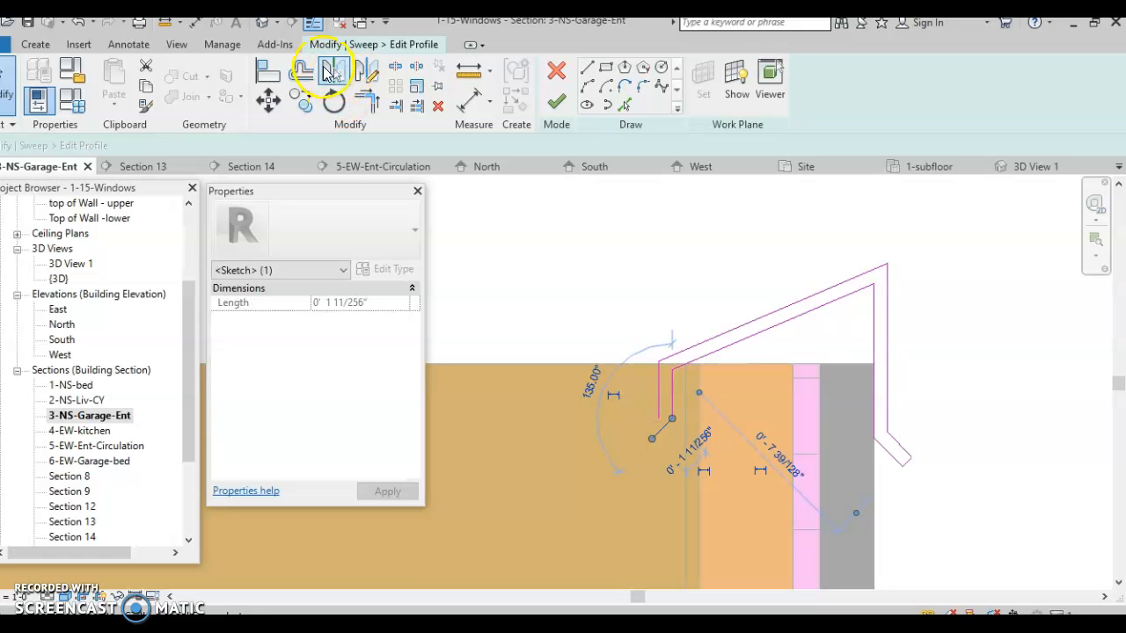
click(304, 78)
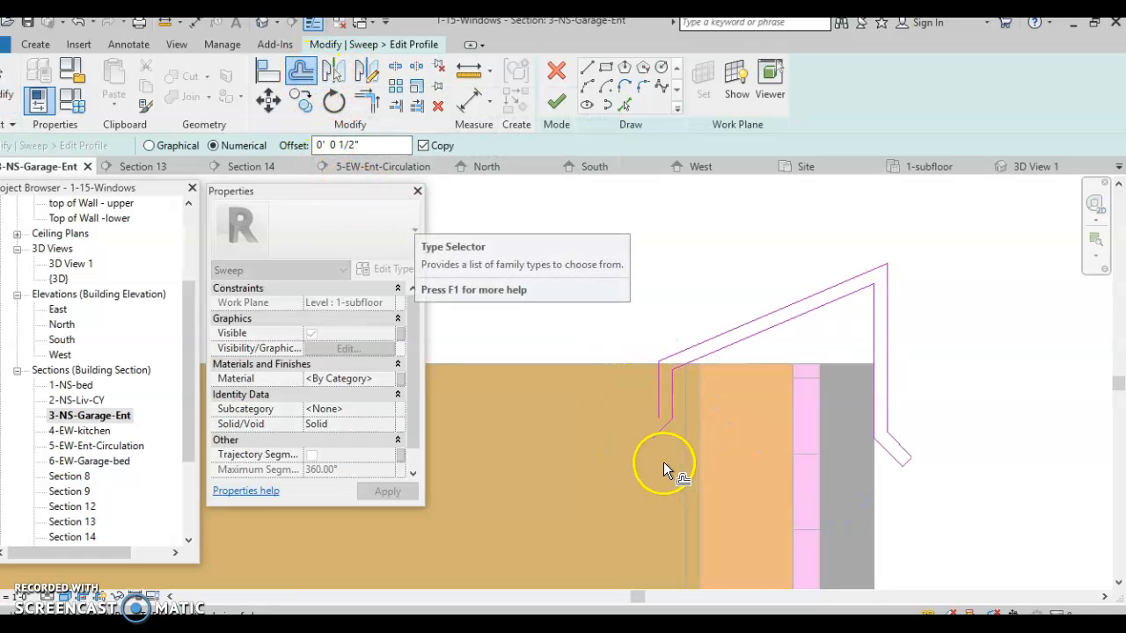
click(657, 430)
scroll(644, 429, up, 2)
click(586, 69)
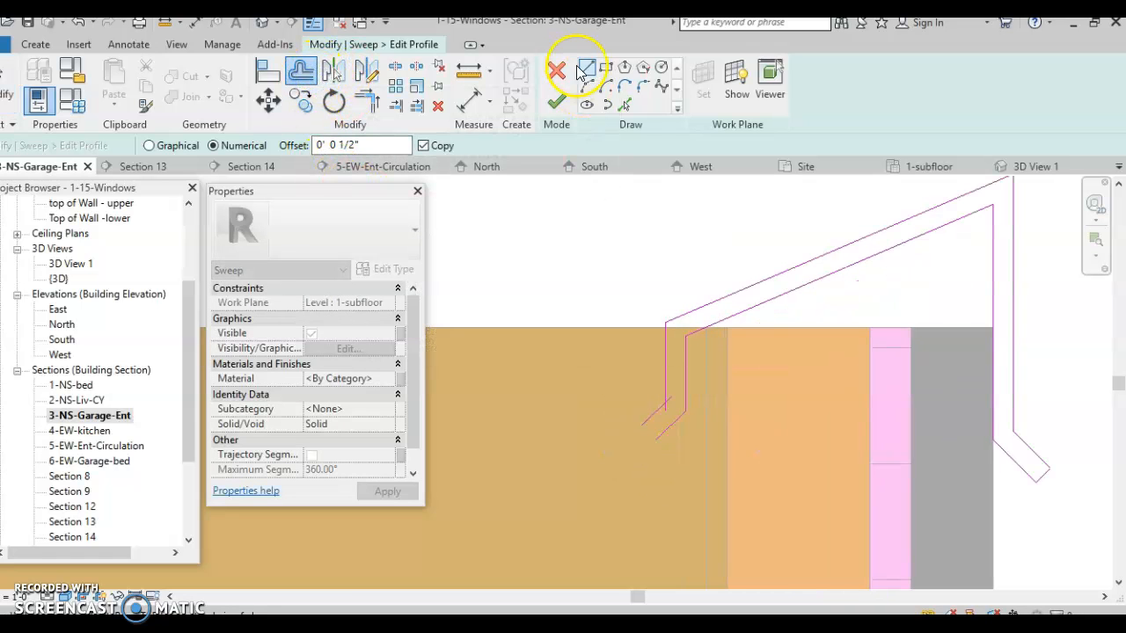
click(643, 427)
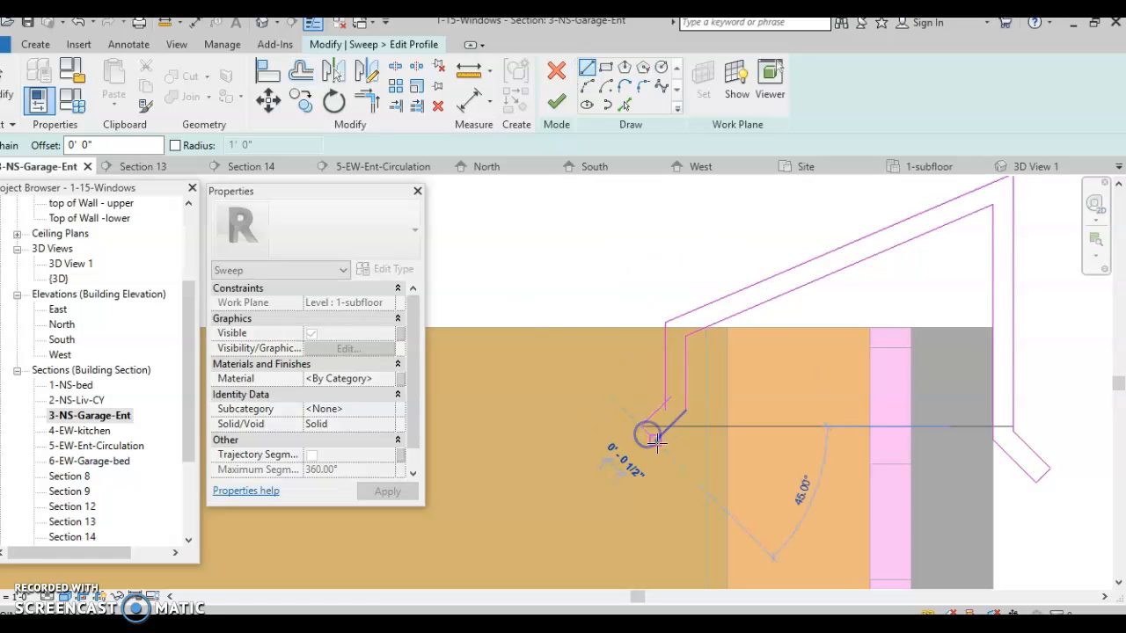
click(657, 440)
- Trim the inner side's outermost drop line and the offset kick-out line into a corner
click(369, 101)
click(668, 380)
click(666, 380)
click(366, 101)
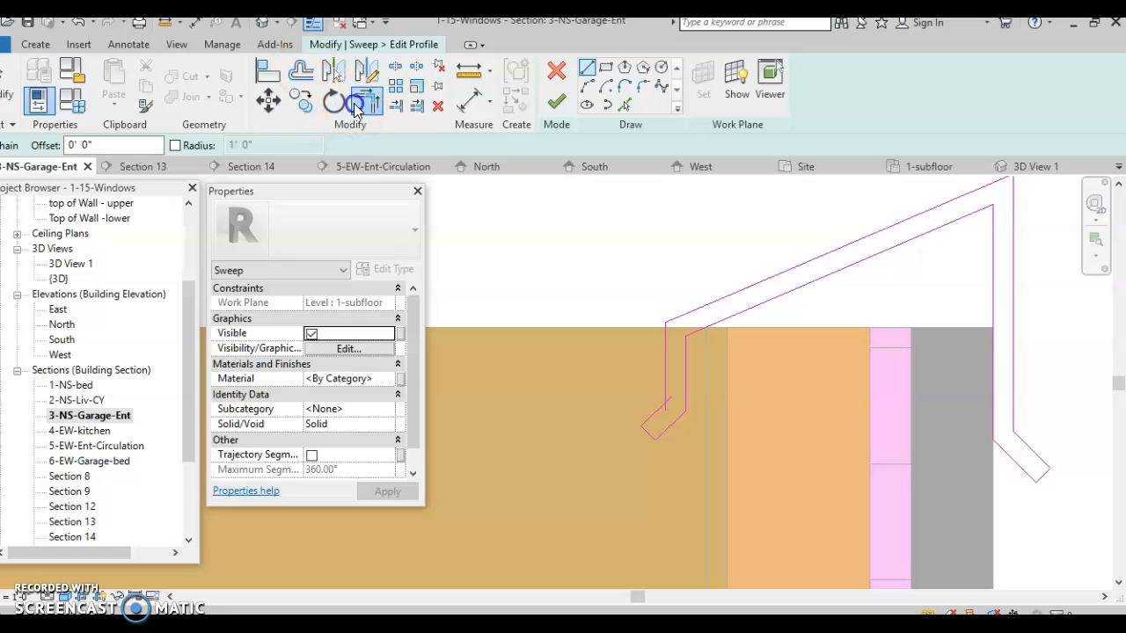
click(655, 408)
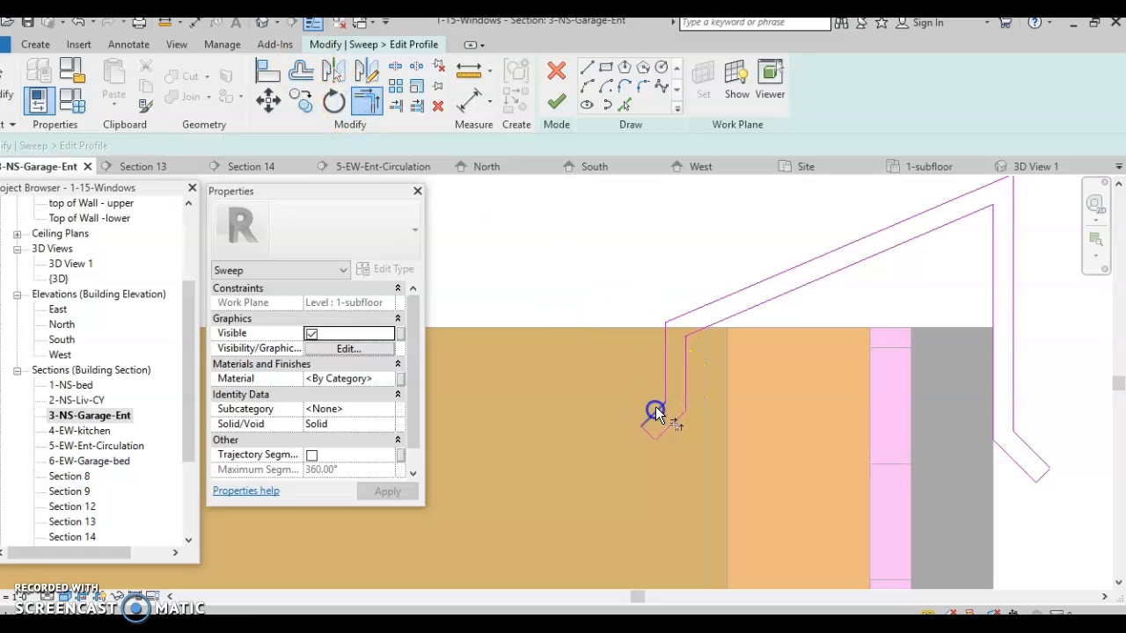
- Move the three inner-side kick-out lines straight down about 1", lengthening the drop lines with them
scroll(652, 403, down, 2)
click(652, 413)
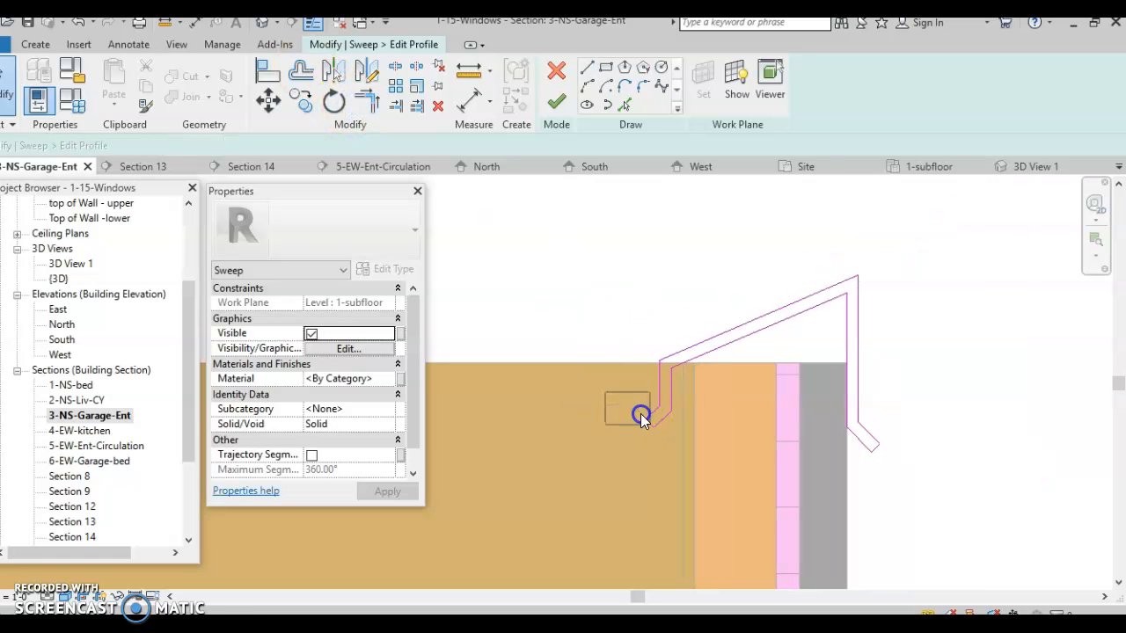
drag(689, 459, 689, 458)
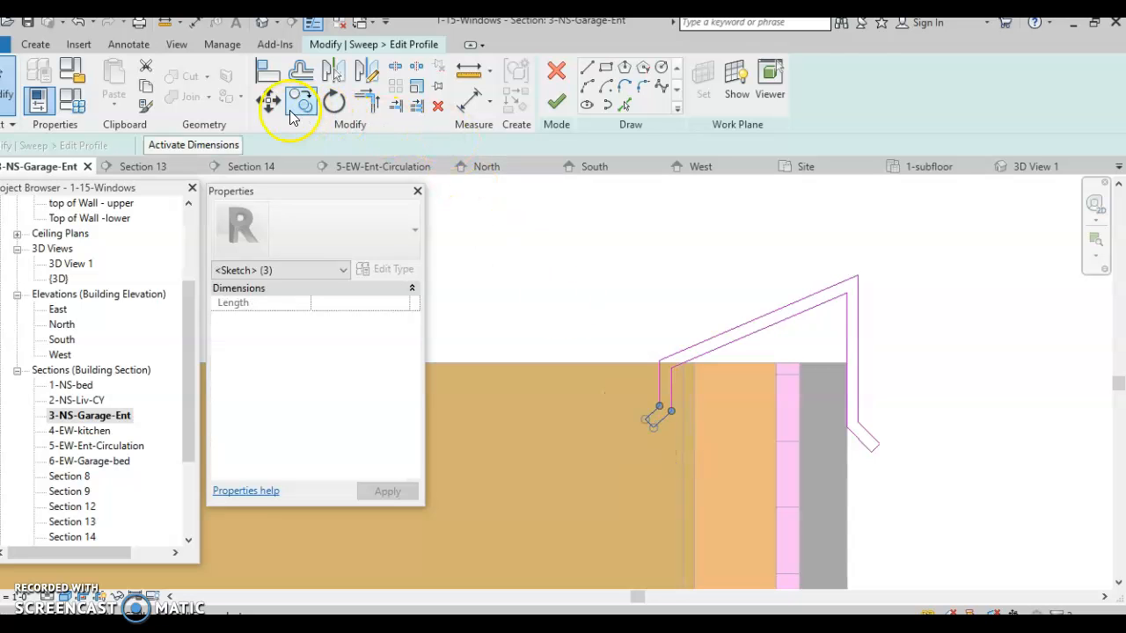
click(272, 102)
click(670, 408)
click(673, 431)
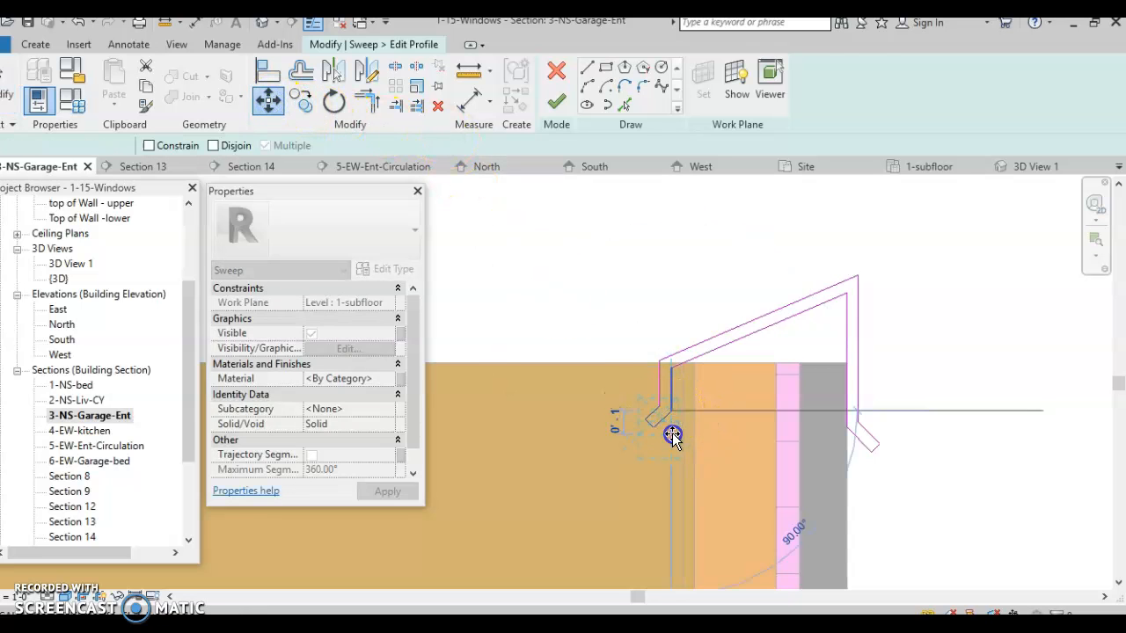
click(641, 474)
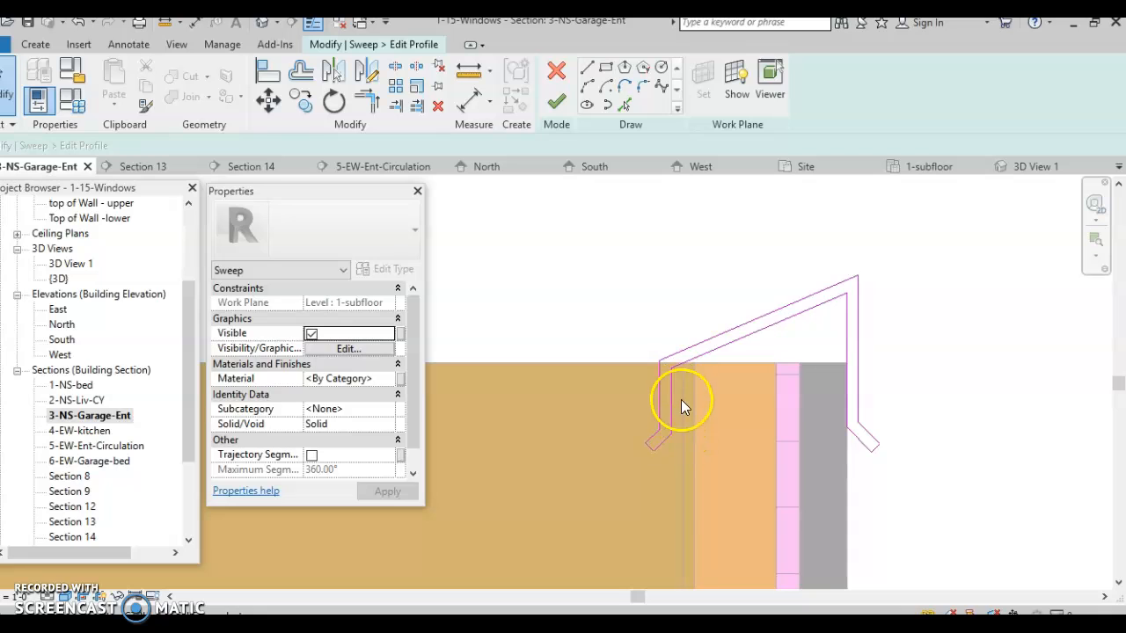
- Finish the coping sweep and its in-place model, and open the default 3D view
scroll(682, 482, down, 2)
middle_drag(691, 475, 678, 402)
scroll(678, 402, down, 1)
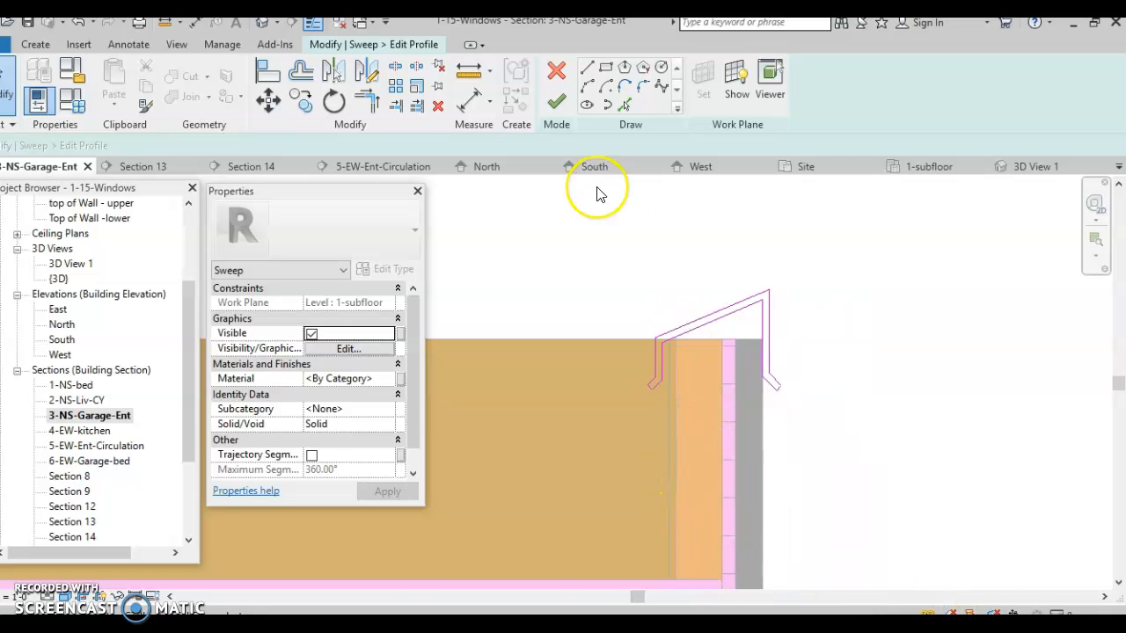
click(554, 105)
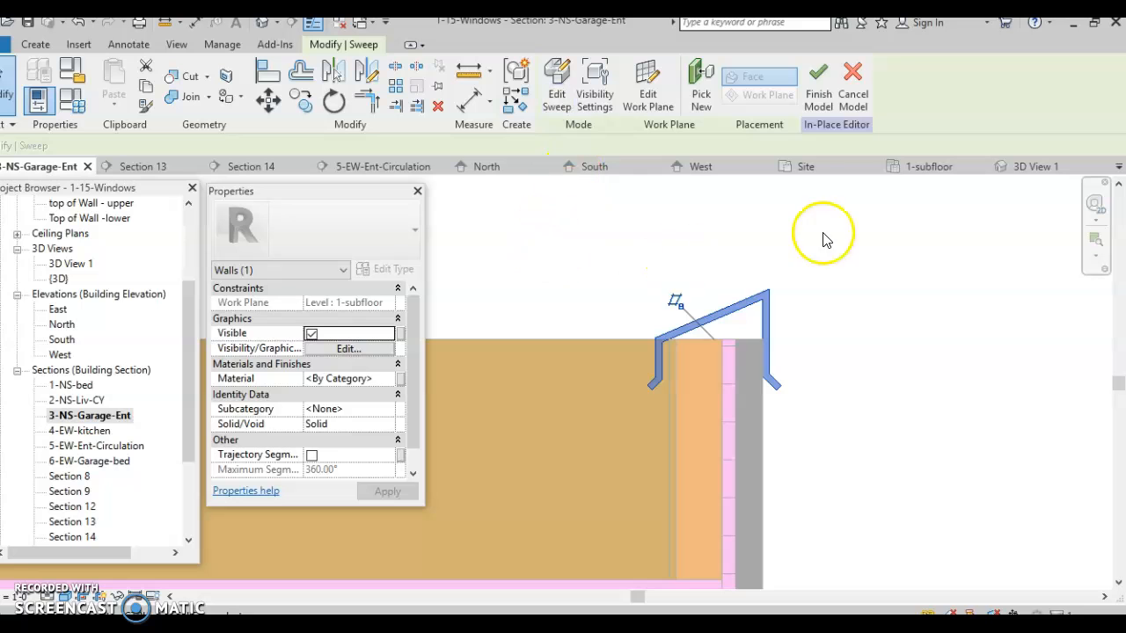
click(823, 97)
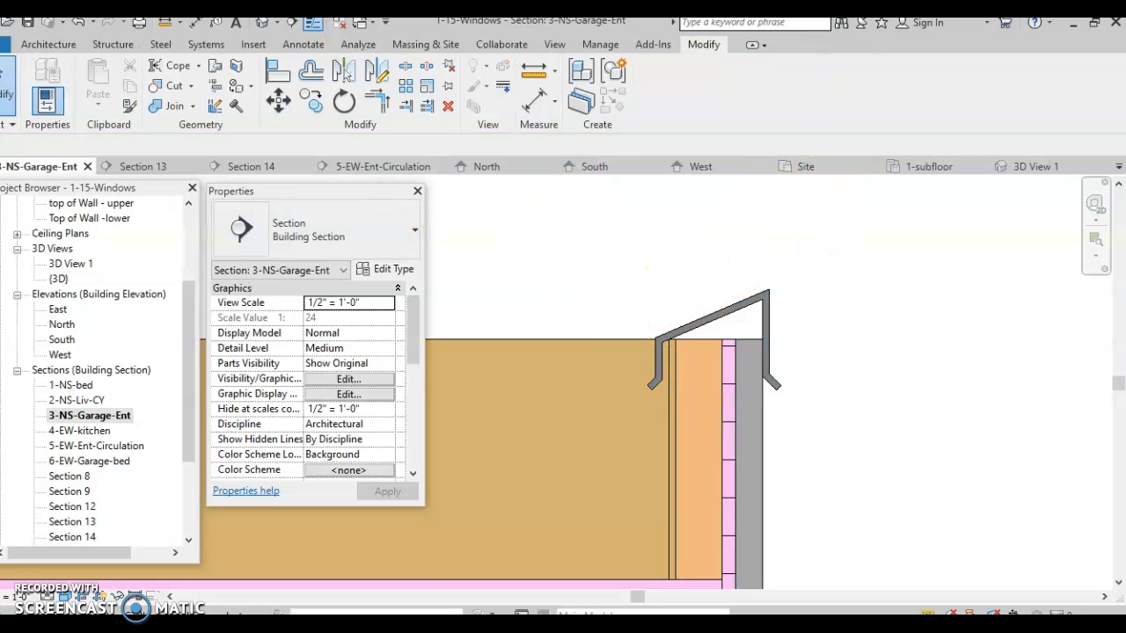
click(260, 24)
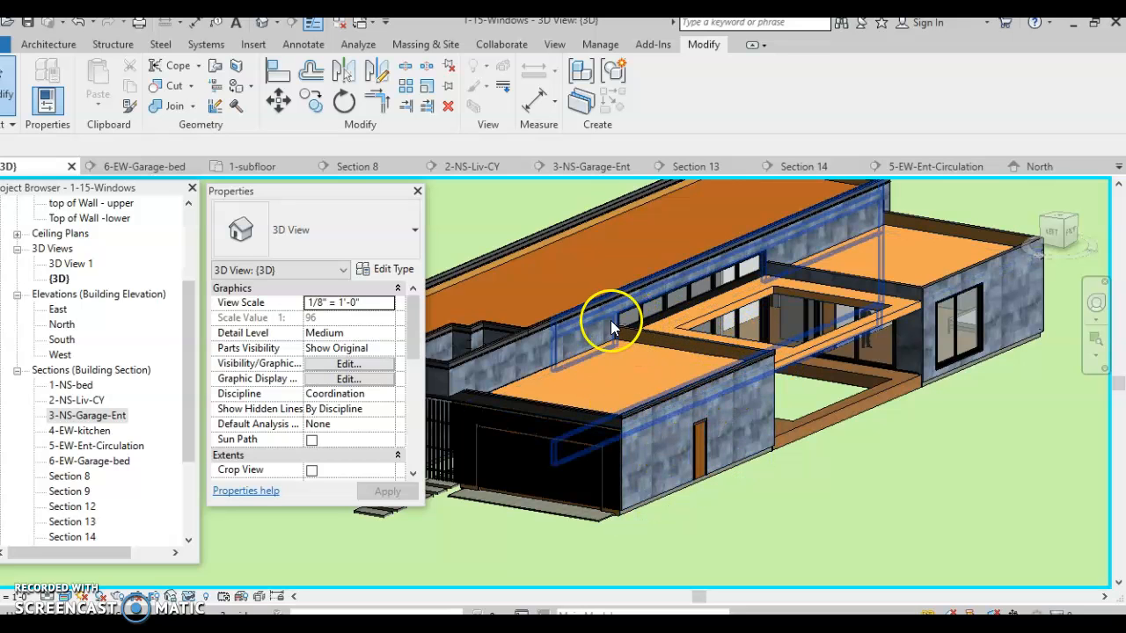
- Open the coping's in-place model on the garage parapet and its sweep for editing
click(687, 383)
click(654, 101)
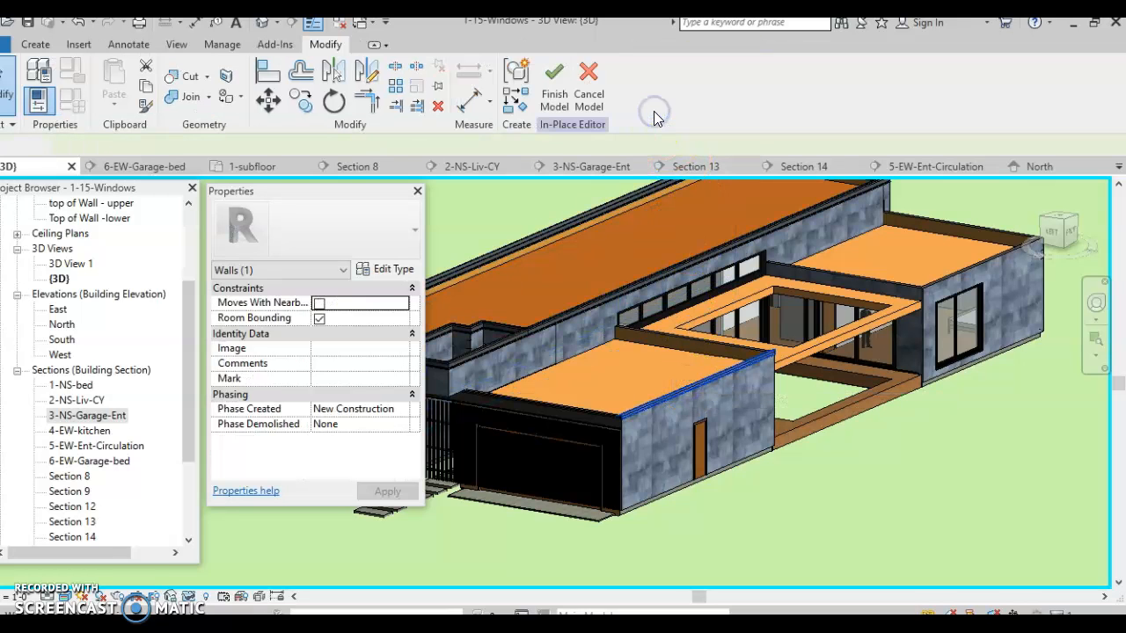
click(695, 382)
click(558, 90)
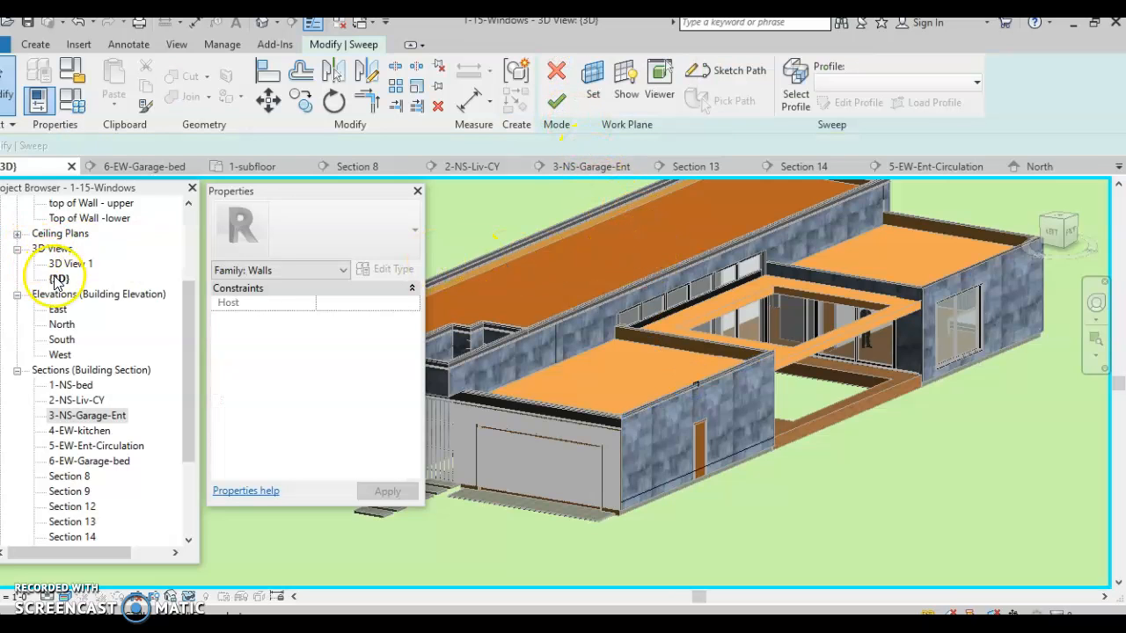
- Open the Floor Plan view under 1-subfloor and start sketching the coping sweep's path
drag(187, 304, 194, 224)
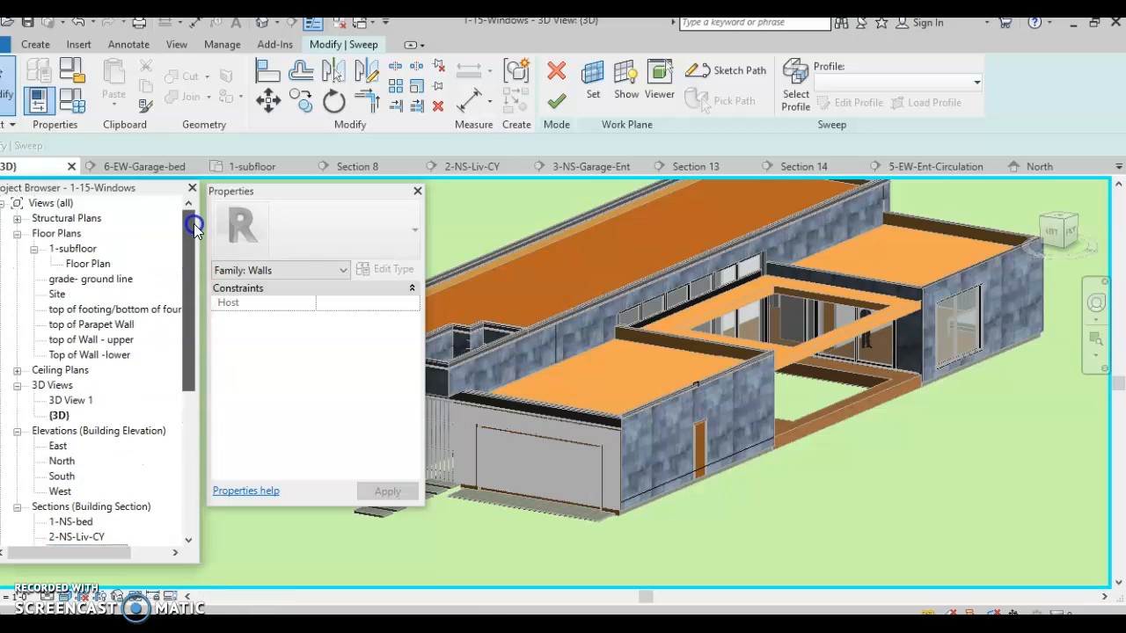
double_click(83, 264)
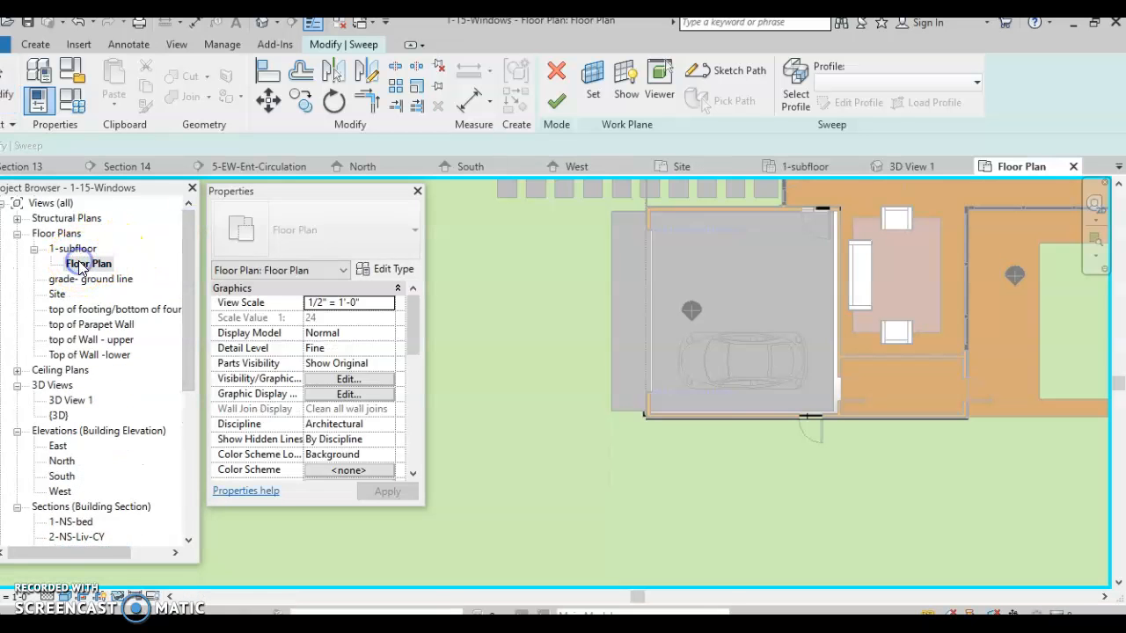
click(719, 72)
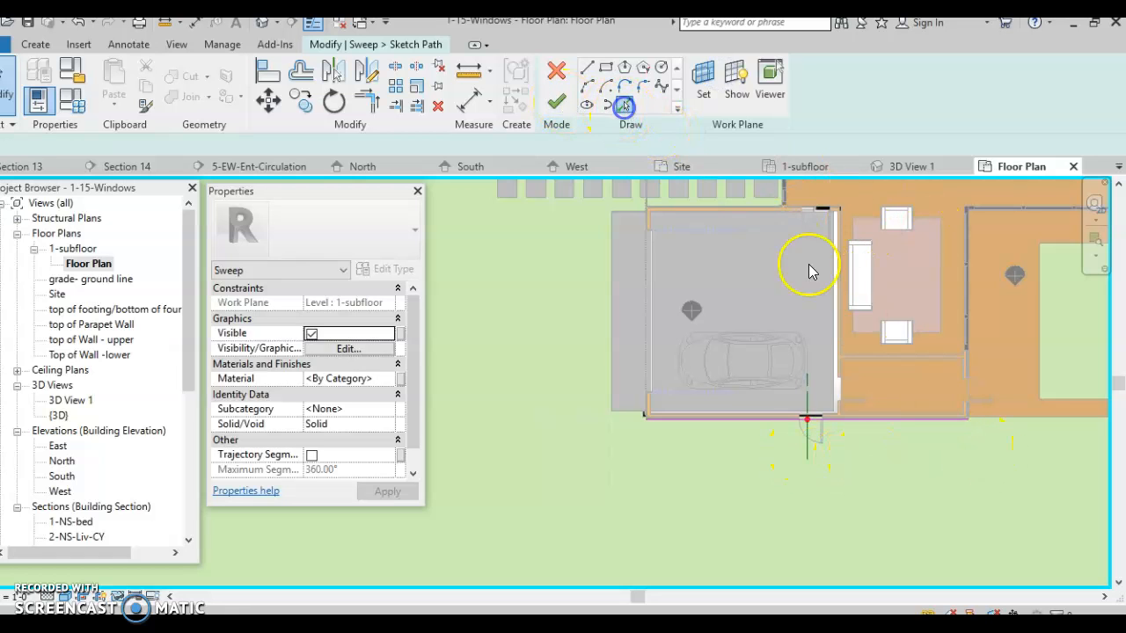
- Pick the courtyard-side wall face as an additional path line and stretch it toward the courtyard's inner corner
scroll(859, 401, up, 5)
scroll(844, 414, down, 4)
middle_drag(845, 414, 490, 432)
scroll(755, 435, up, 5)
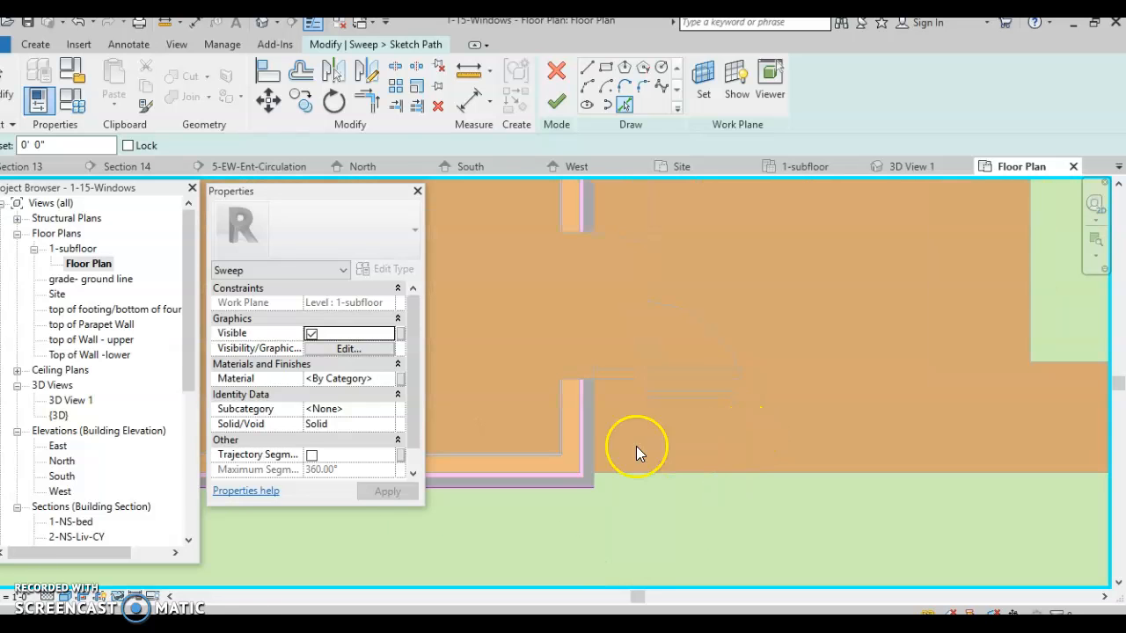
click(594, 484)
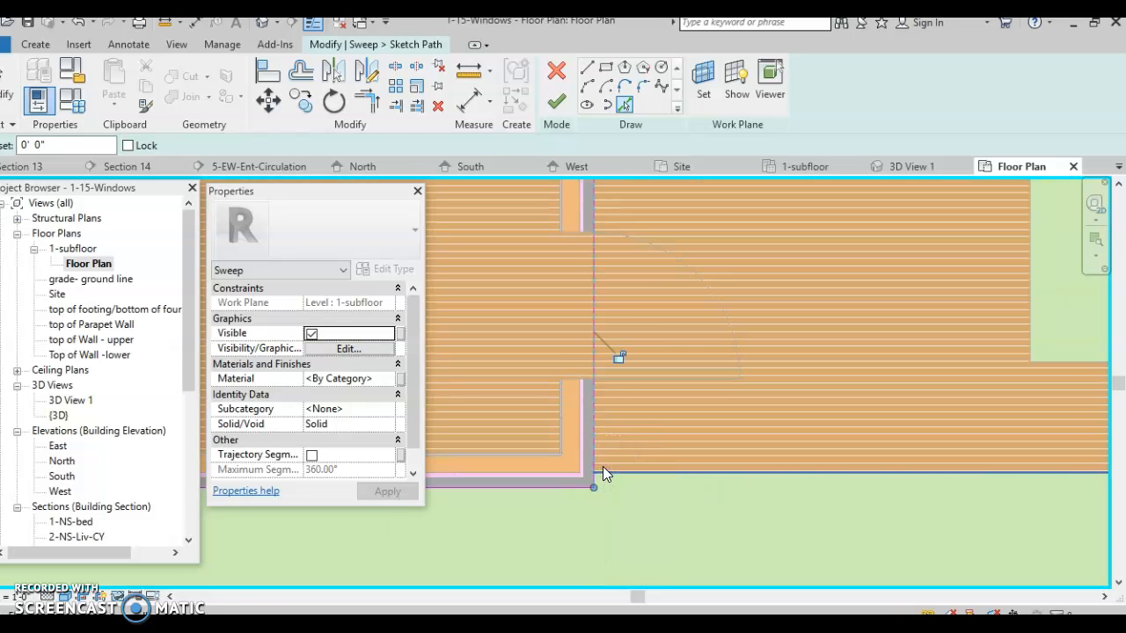
scroll(602, 472, down, 3)
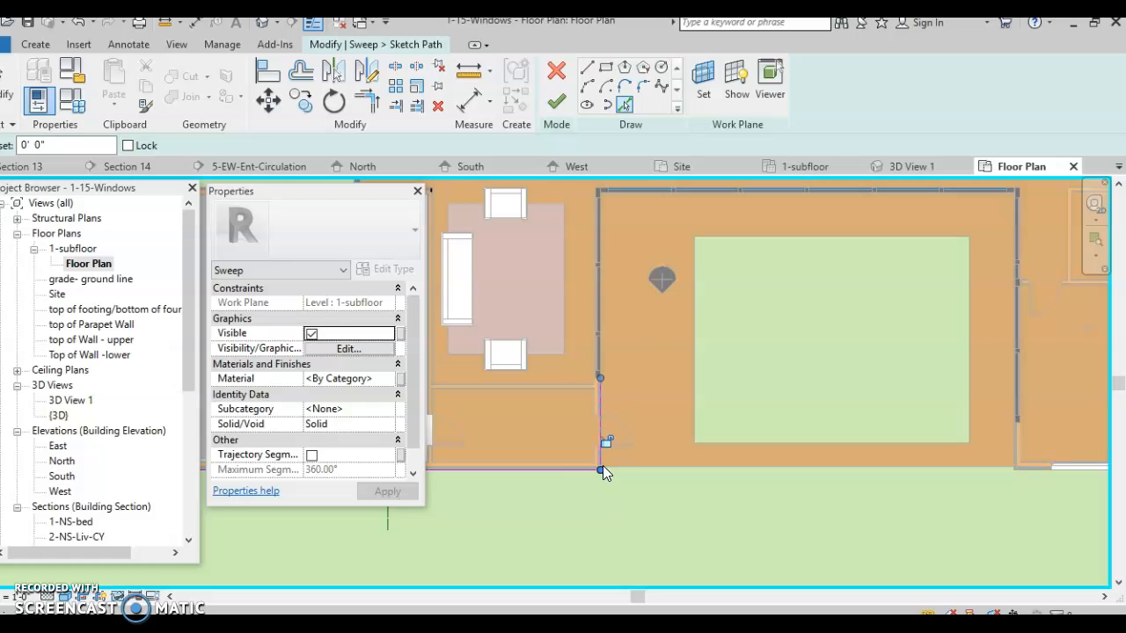
click(605, 390)
drag(601, 378, 603, 204)
- Add a horizontal path line at the courtyard's inner corner and try to finish the sweep path
scroll(611, 214, up, 4)
middle_drag(612, 218, 636, 391)
scroll(636, 391, down, 4)
scroll(635, 391, up, 1)
scroll(633, 378, up, 4)
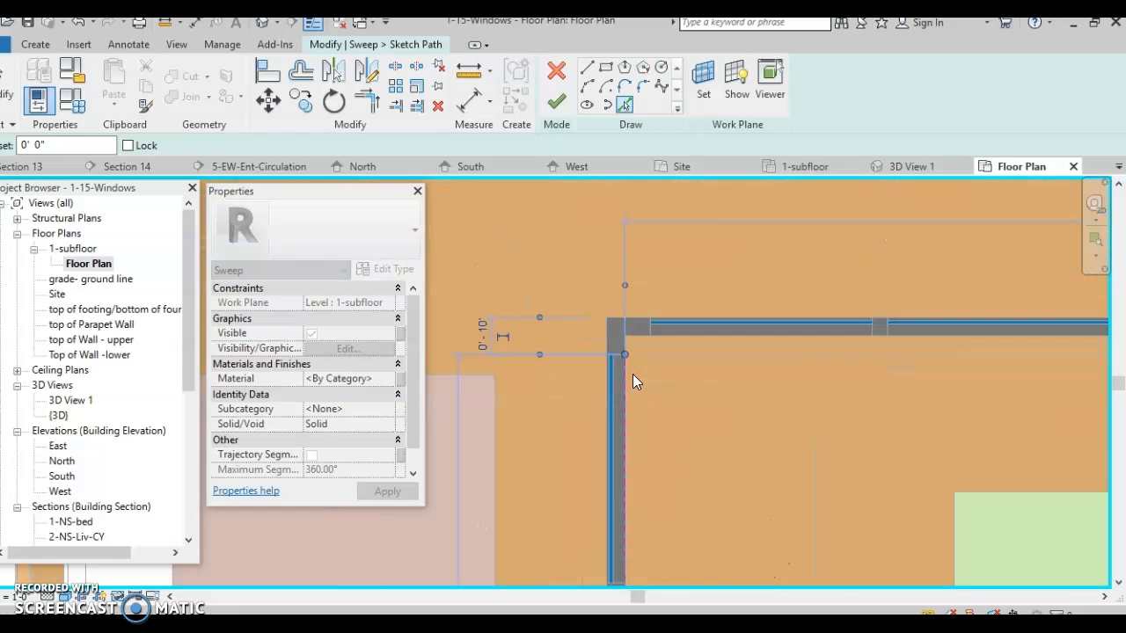
click(627, 342)
click(556, 101)
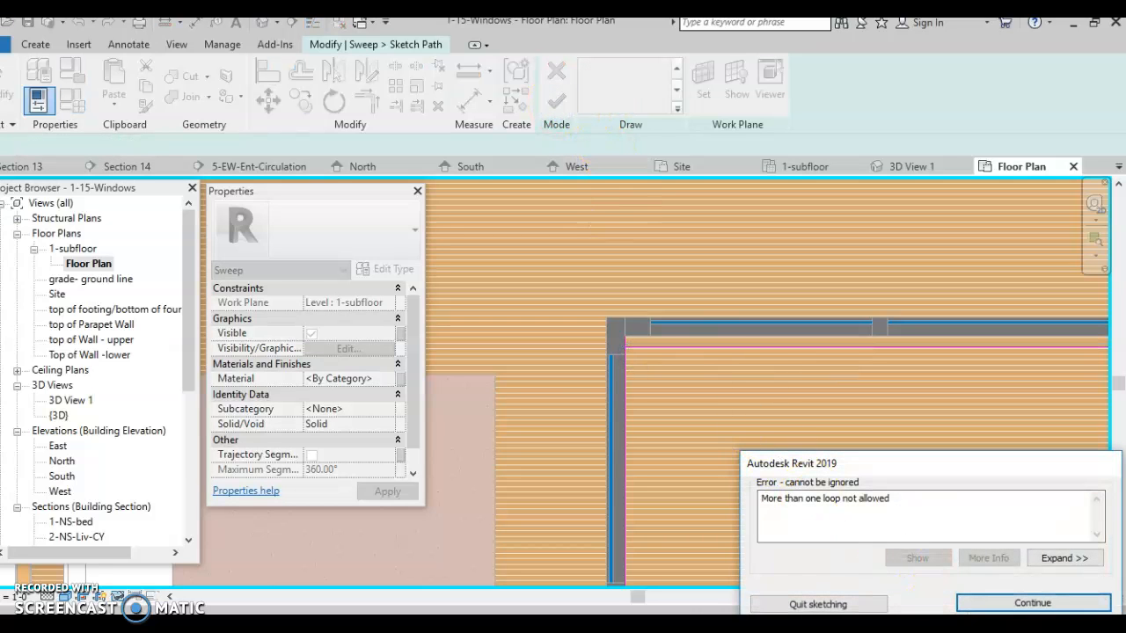
click(968, 603)
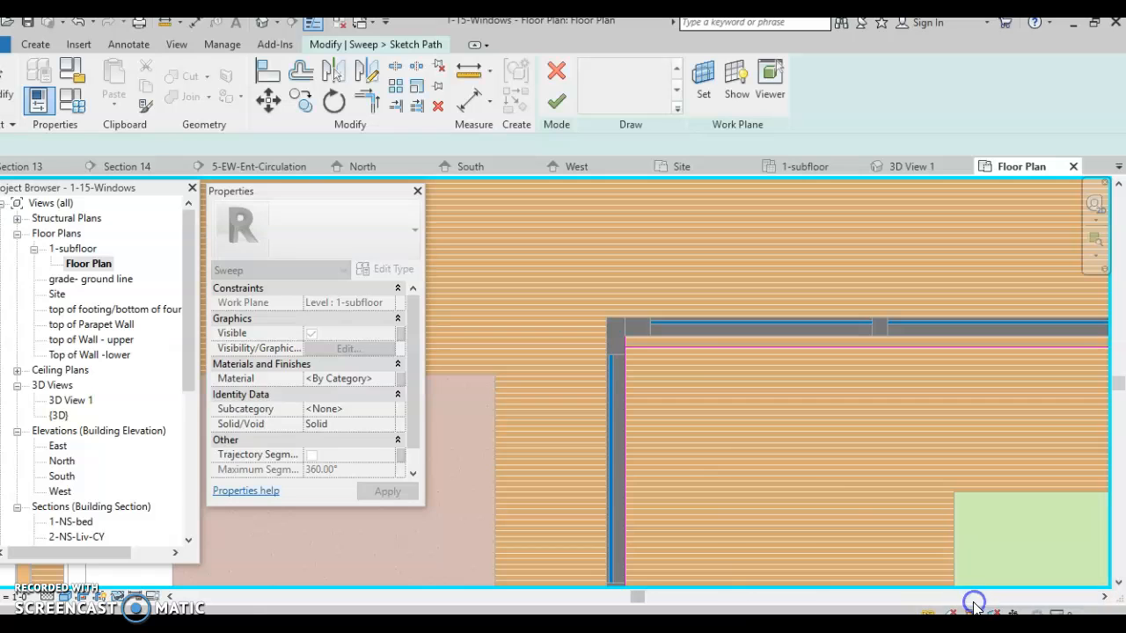
- Delete the horizontal path line at the courtyard's inner corner and try again to finish the path
click(715, 348)
key(Delete)
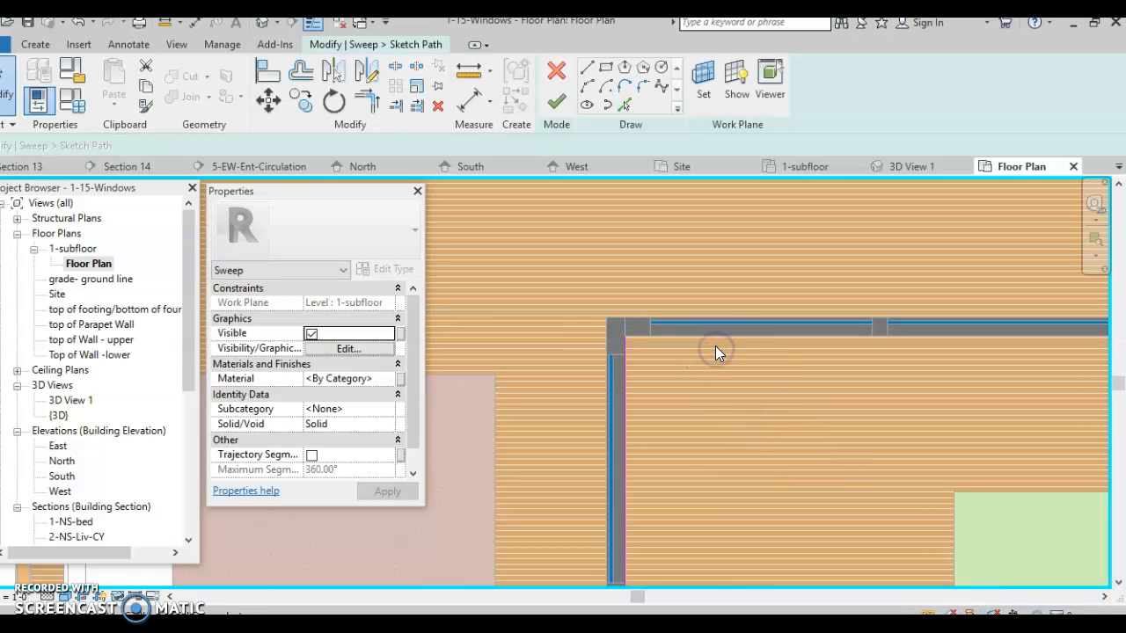
click(557, 103)
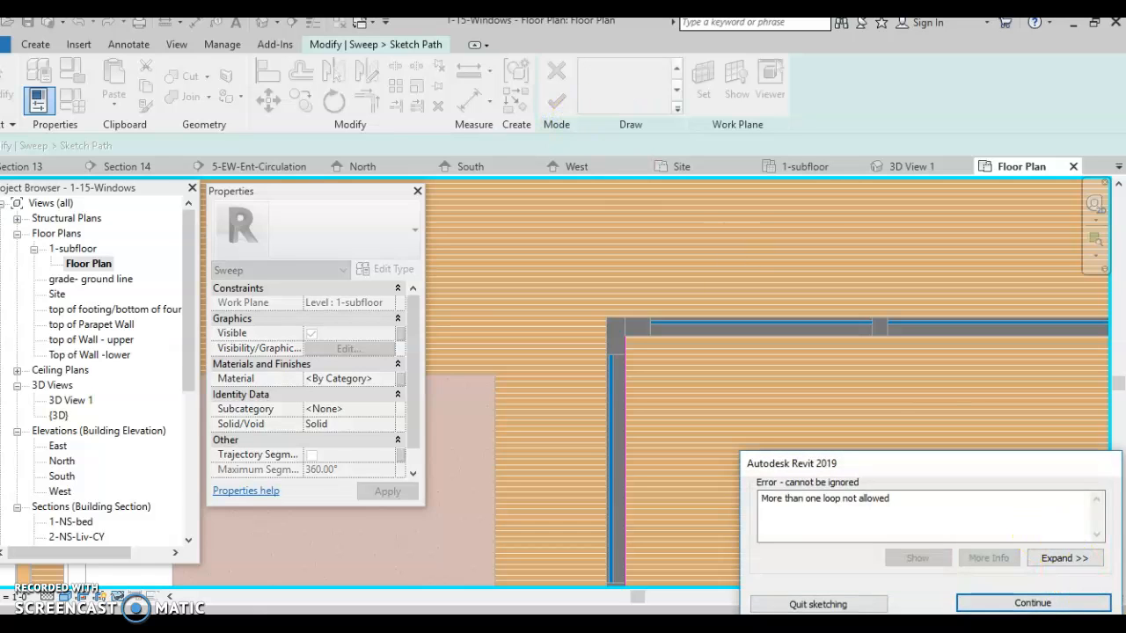
click(1033, 603)
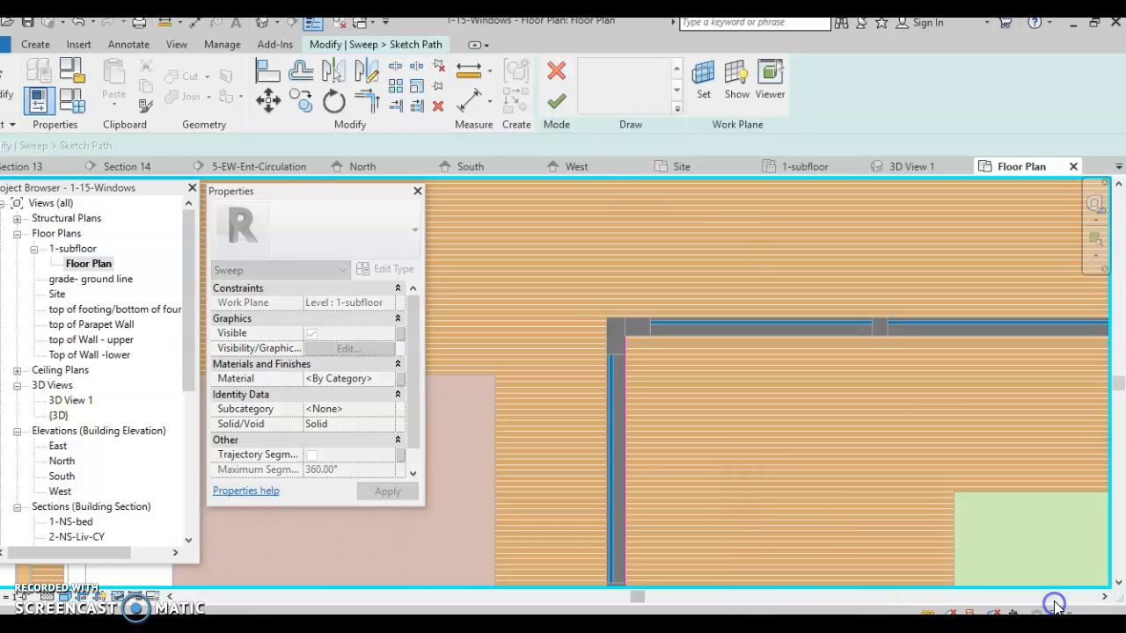
- Pull the courtyard-side path line's end slightly back from the inner corner and try to finish the path
click(617, 438)
drag(621, 336, 622, 346)
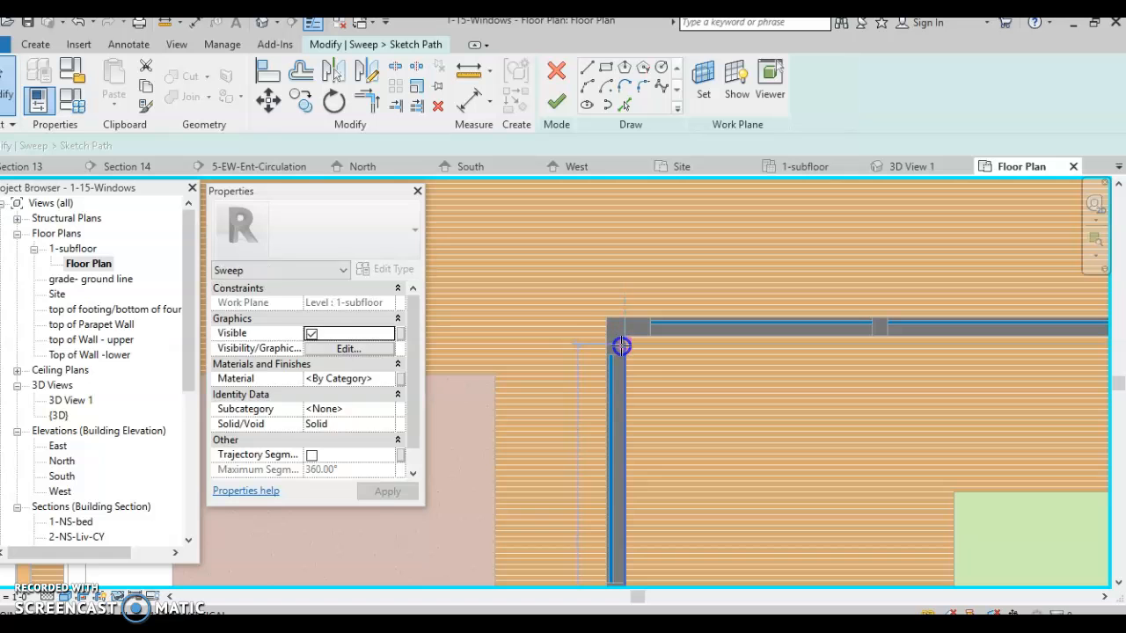
click(654, 376)
scroll(673, 392, down, 6)
mouse_move(707, 396)
middle_down()
mouse_move(721, 408)
mouse_move(715, 374)
mouse_move(830, 352)
middle_up()
scroll(715, 374, down, 3)
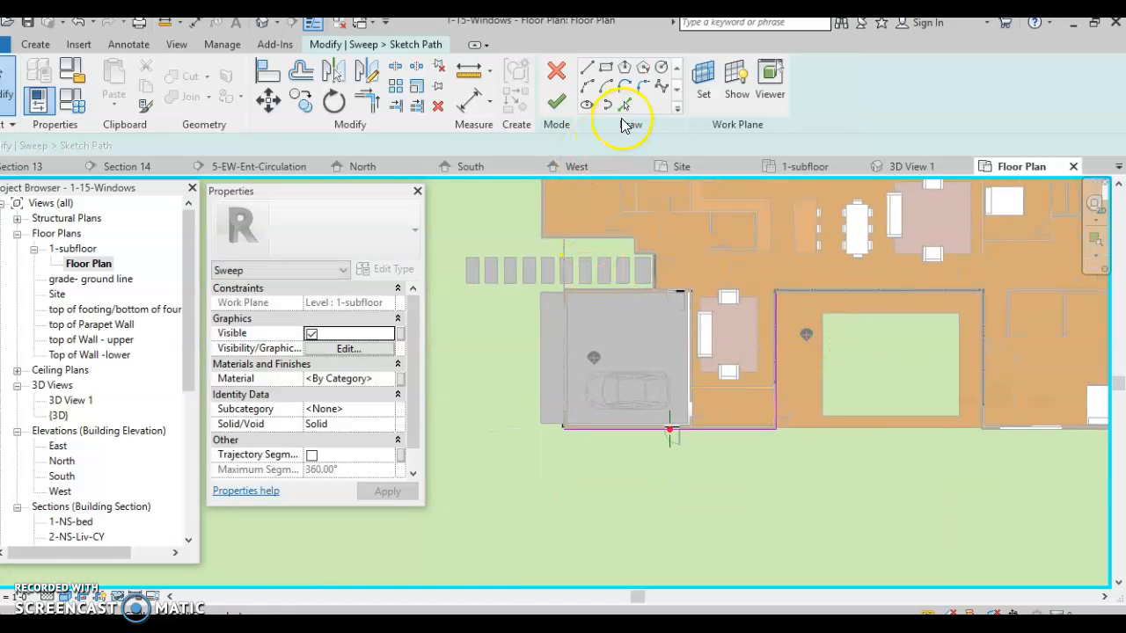
click(624, 105)
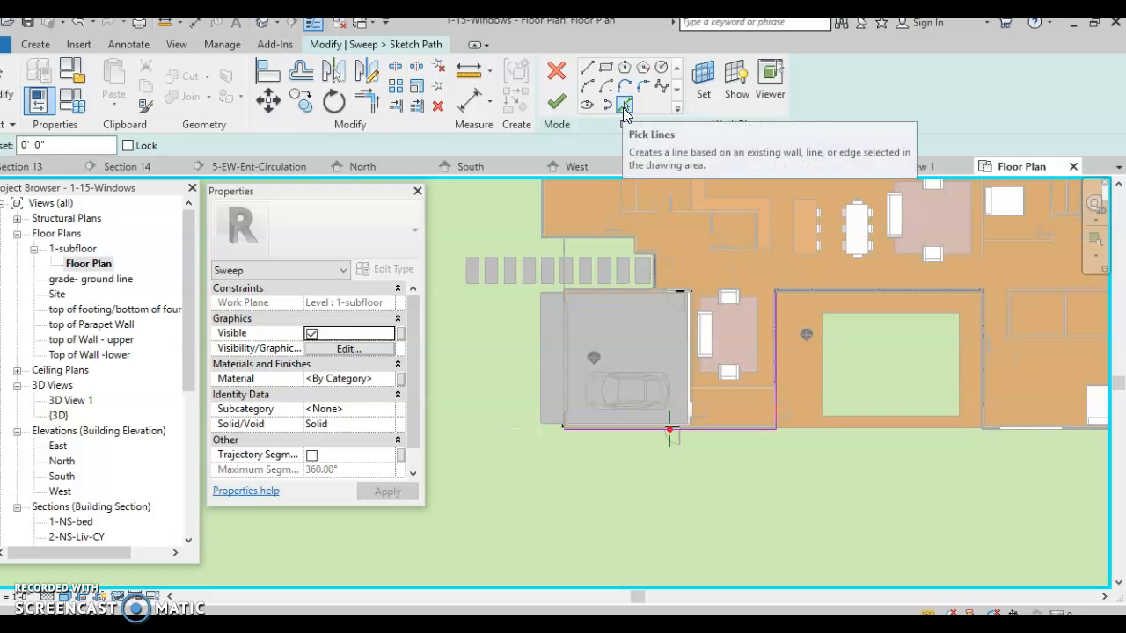
click(557, 103)
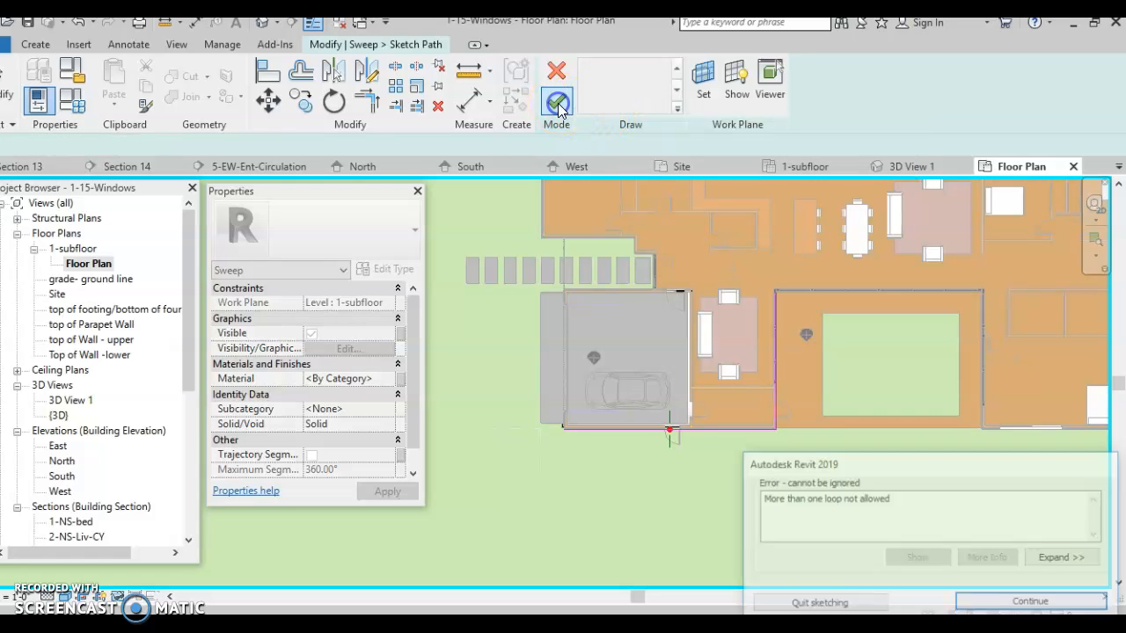
click(992, 600)
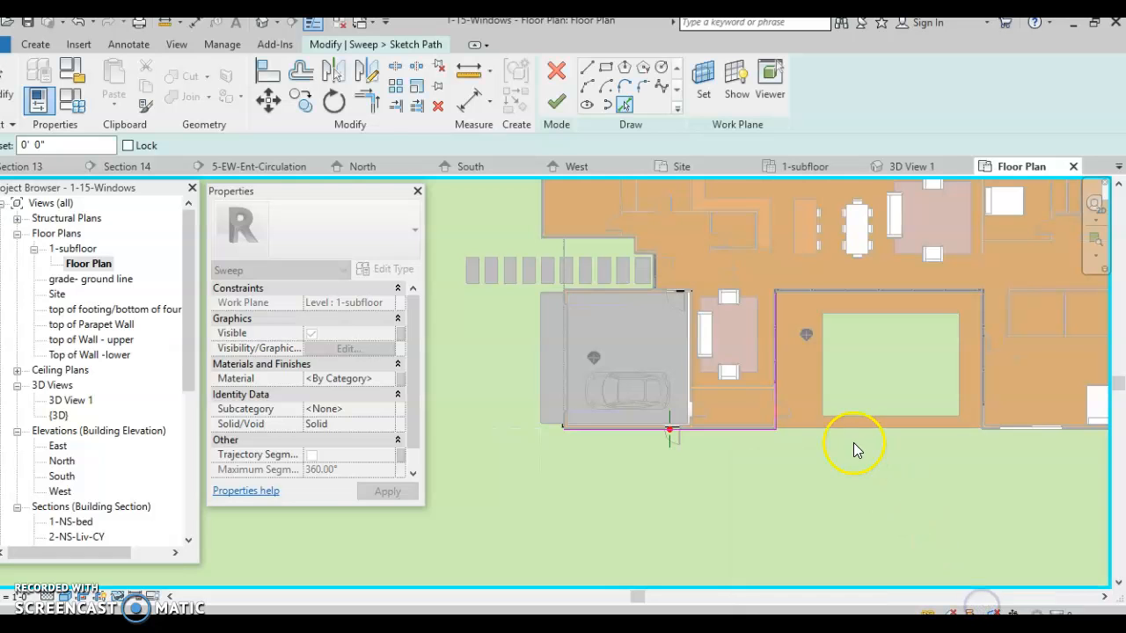
- Delete the short path segment near the courtyard's inner corner and try to finish the sweep path
scroll(849, 445, up, 3)
scroll(824, 444, down, 3)
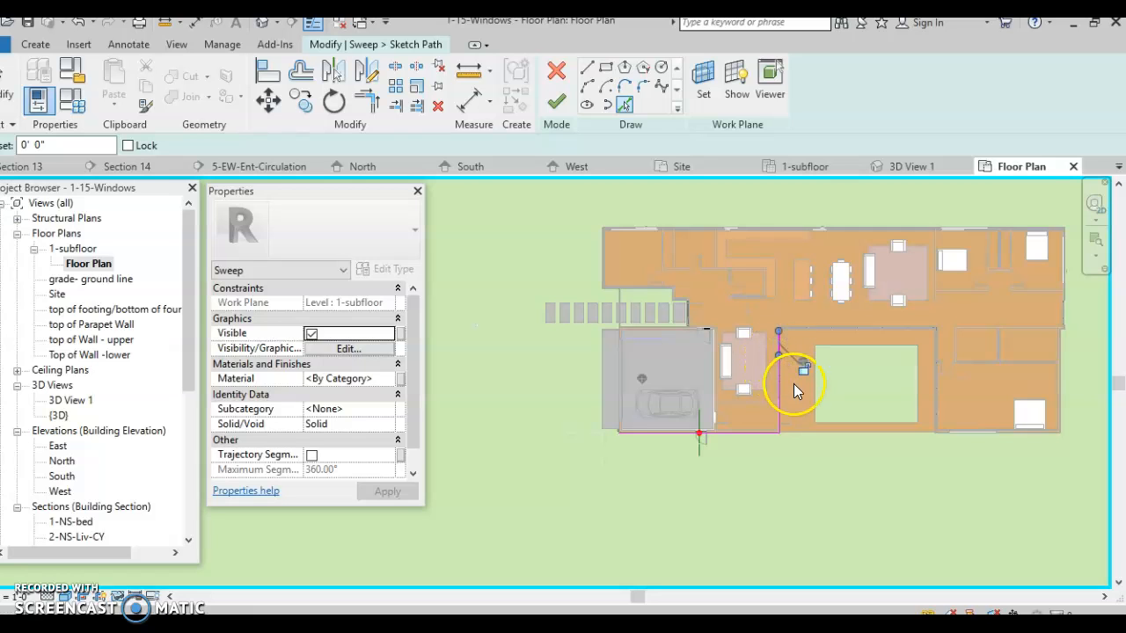
key(Escape)
key(Escape)
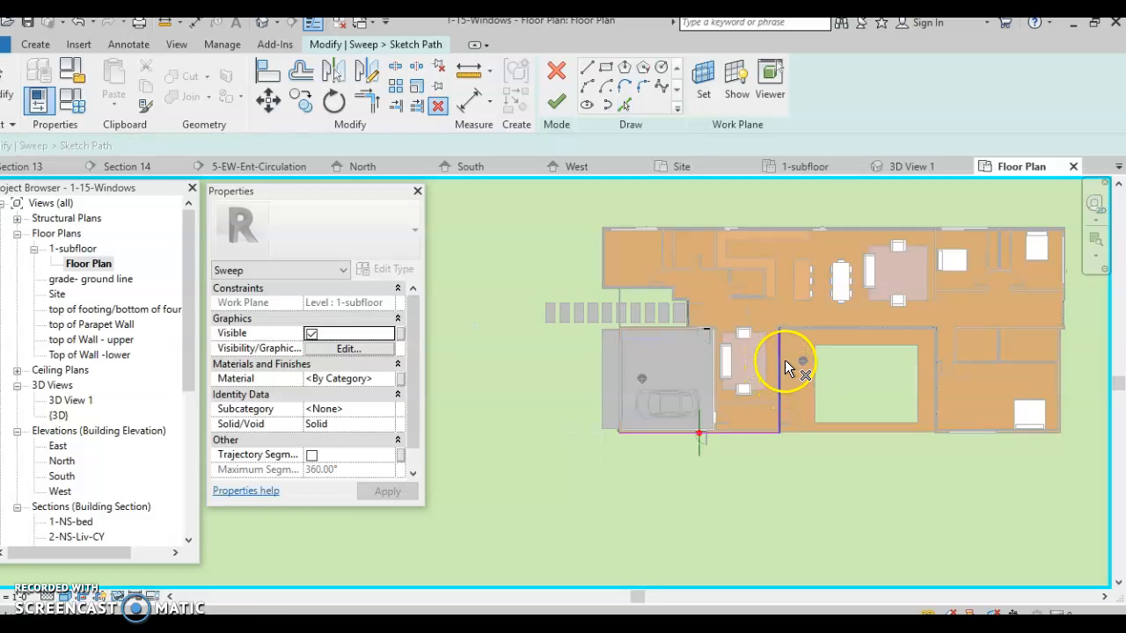
drag(749, 314, 807, 373)
key(Delete)
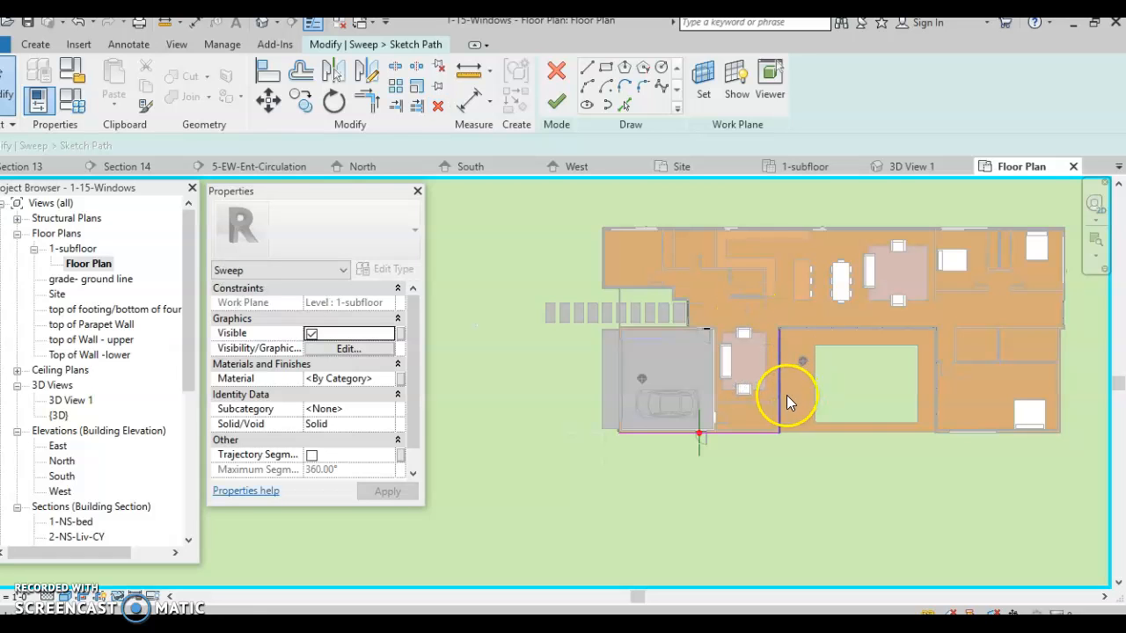
click(560, 122)
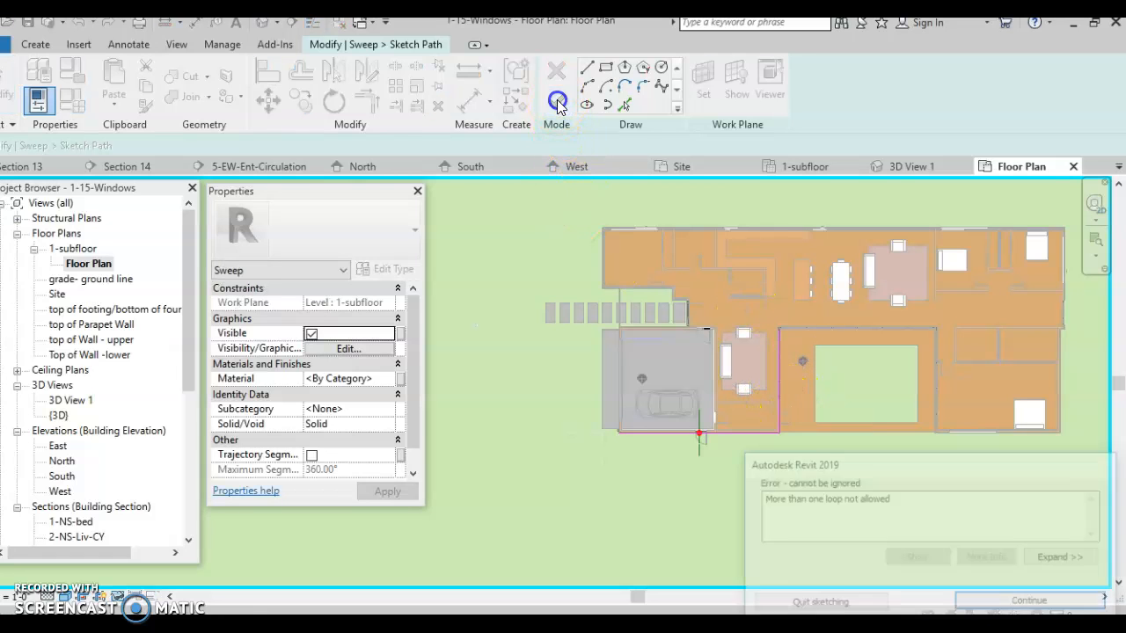
click(1045, 603)
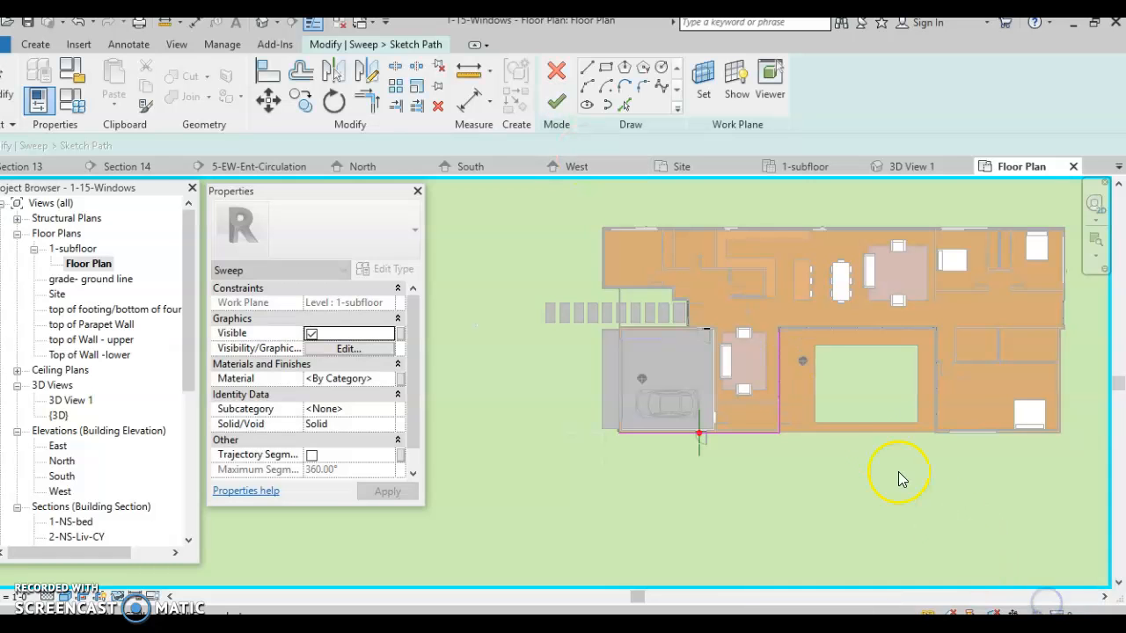
- Replace the courtyard-side path lines with one new line picked from the wall's outer face at the outer corner
drag(746, 296, 821, 486)
key(Delete)
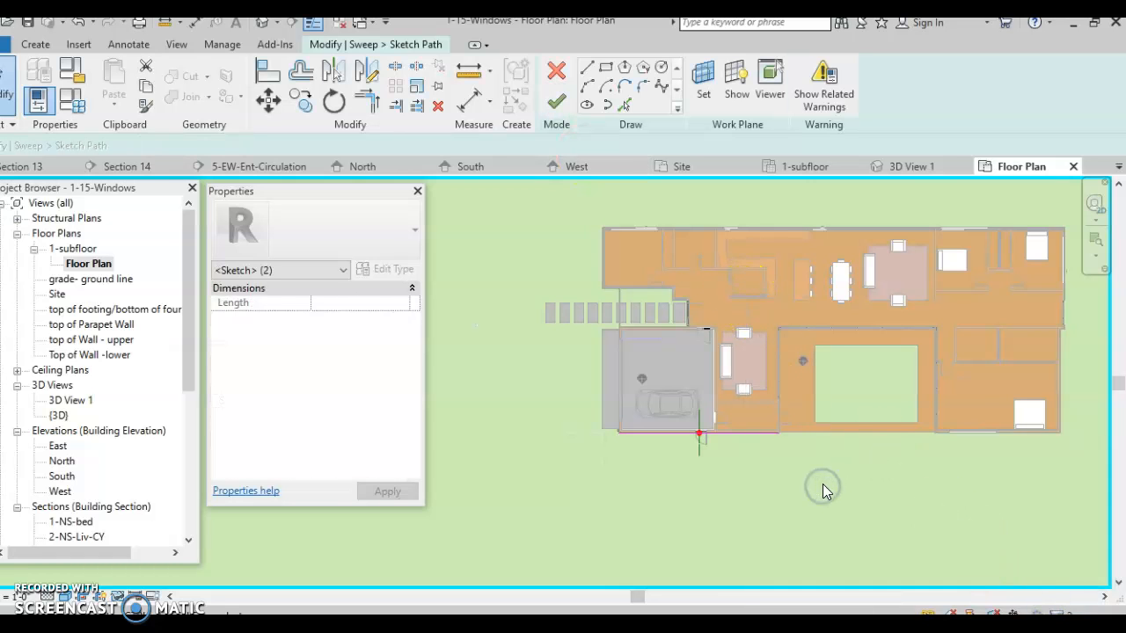
click(625, 106)
scroll(736, 372, up, 5)
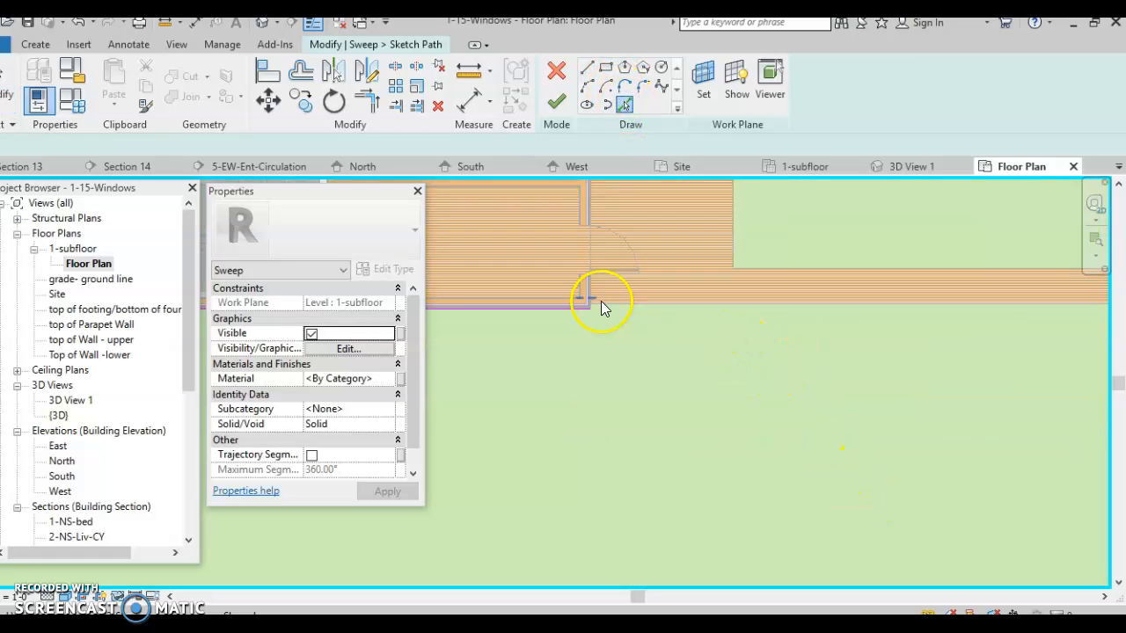
scroll(593, 284, up, 2)
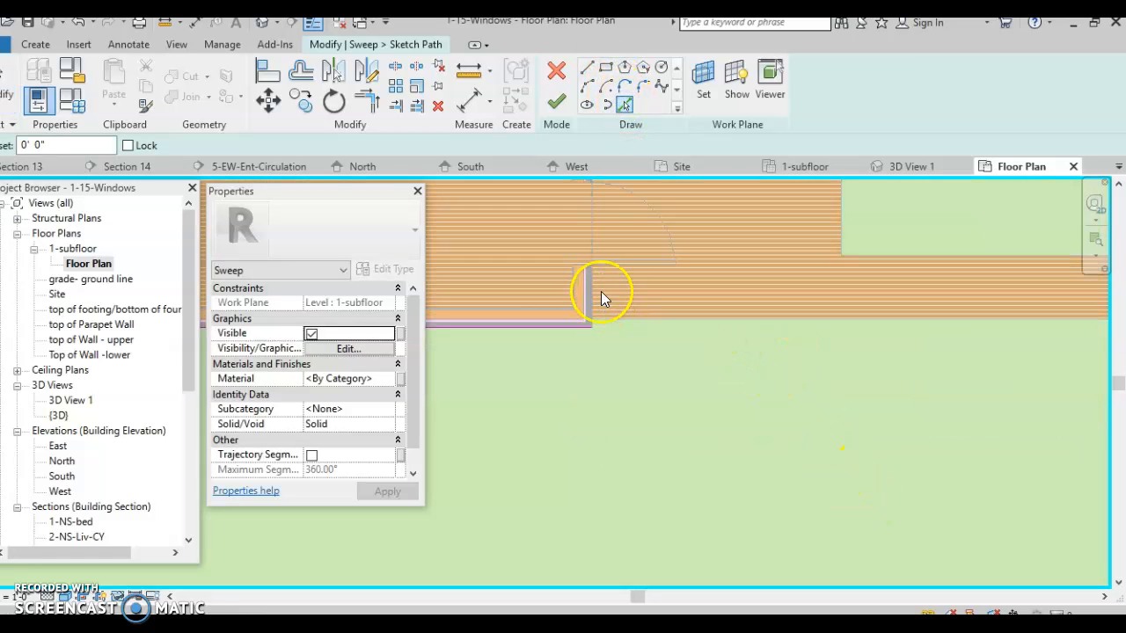
scroll(601, 291, up, 2)
click(589, 300)
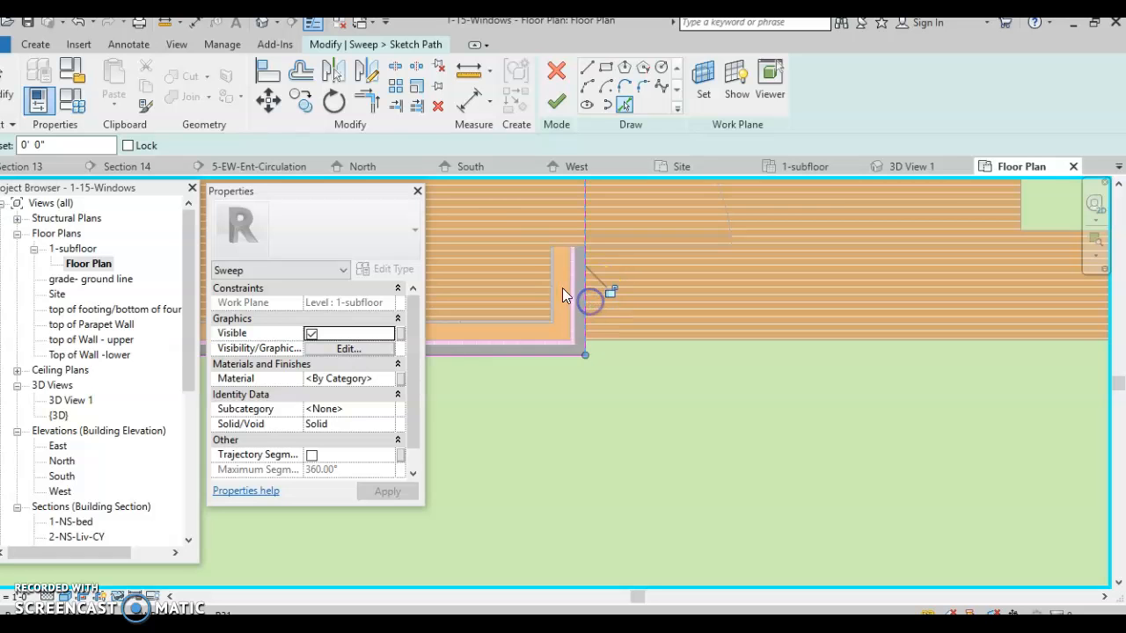
scroll(616, 255, down, 3)
scroll(699, 356, down, 3)
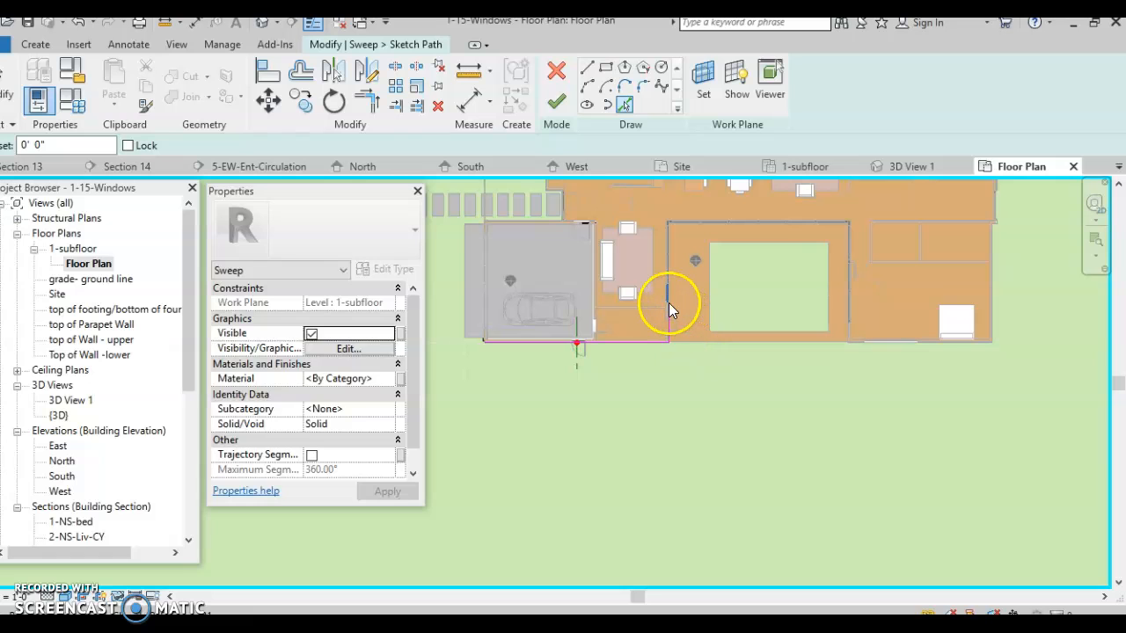
- Stretch the new courtyard-side path line along the wall to the courtyard's inner corner
key(Escape)
click(669, 313)
drag(670, 306, 672, 233)
scroll(672, 233, up, 5)
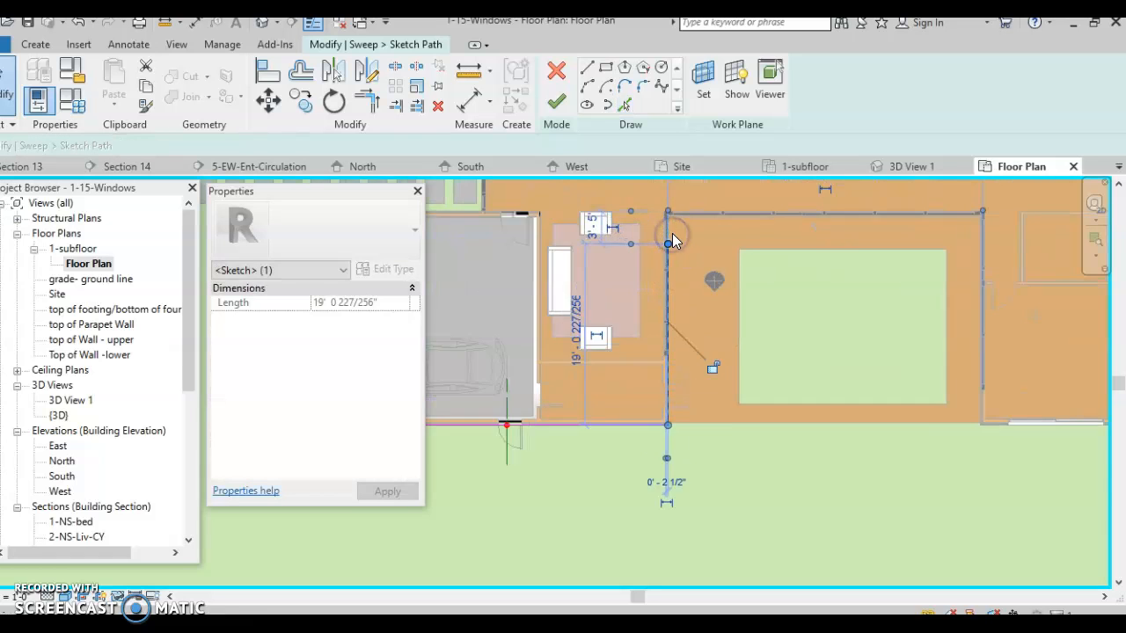
scroll(702, 323, up, 2)
drag(687, 383, 688, 298)
click(699, 327)
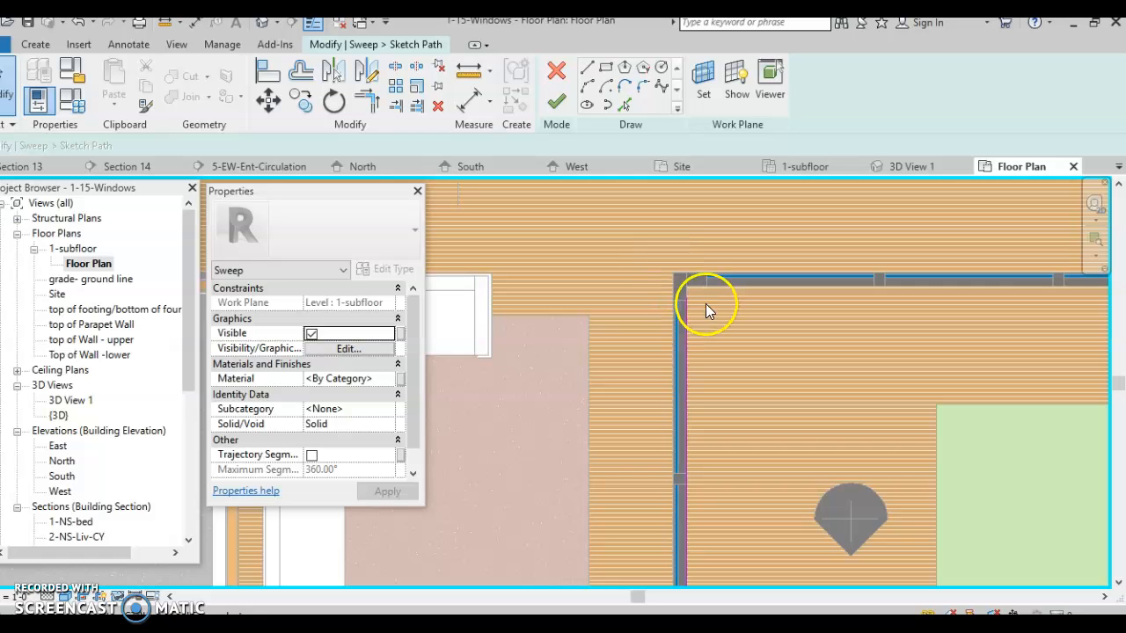
- Finish the sweep path, the sweep and the coping's in-place model
click(555, 103)
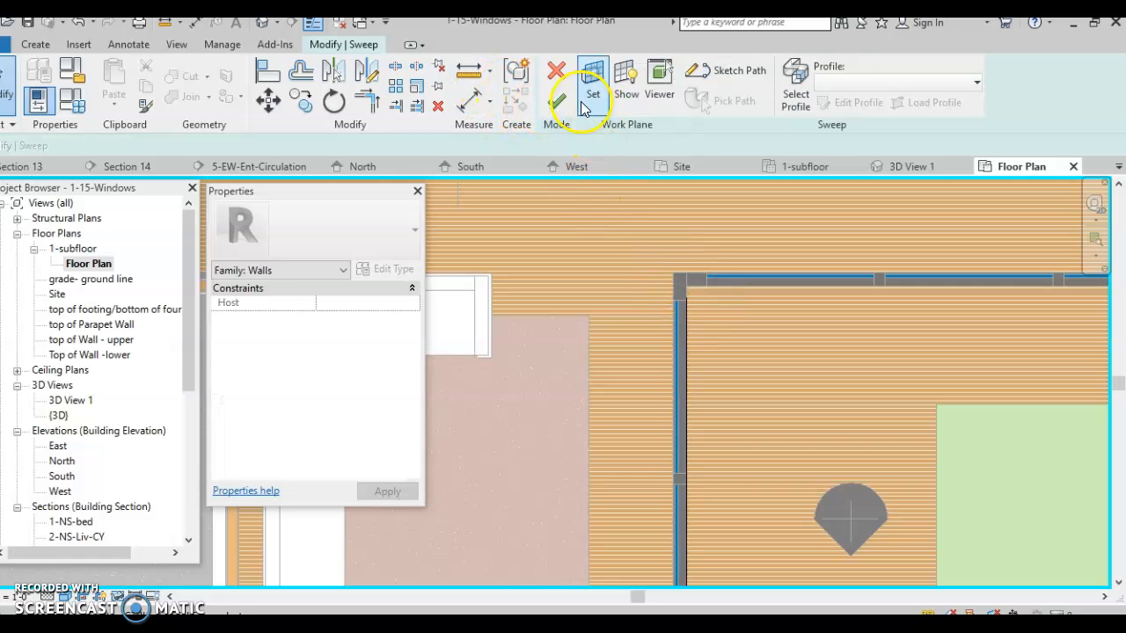
click(556, 104)
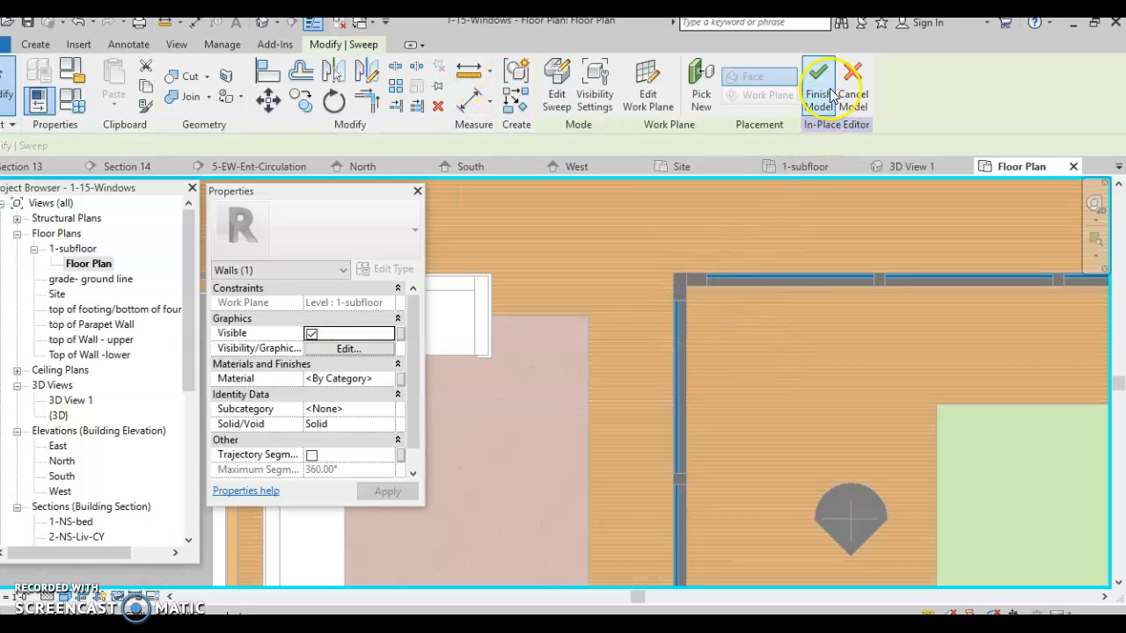
click(830, 88)
scroll(875, 371, down, 3)
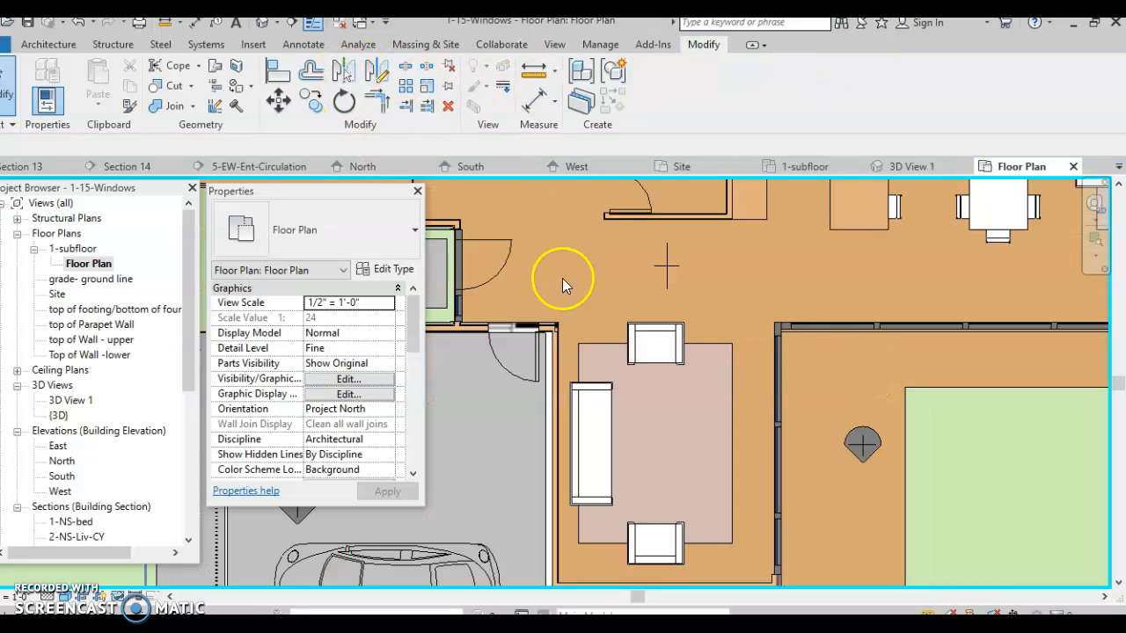
- Open the default 3D view and examine how the coping turns the parapet corner beside the courtyard
click(261, 22)
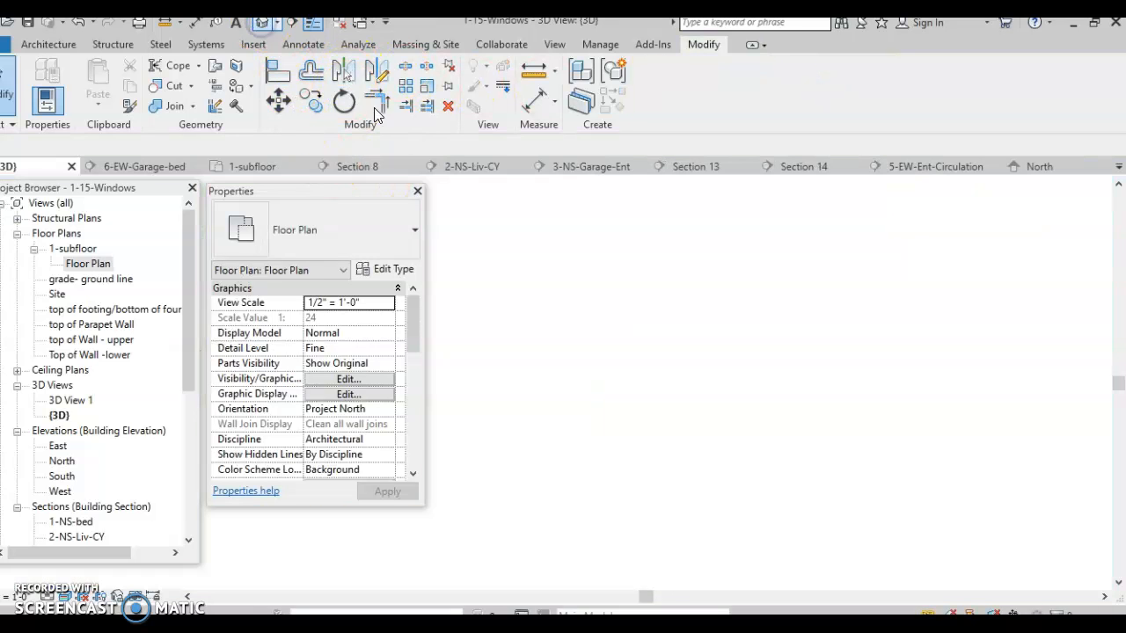
scroll(732, 389, up, 3)
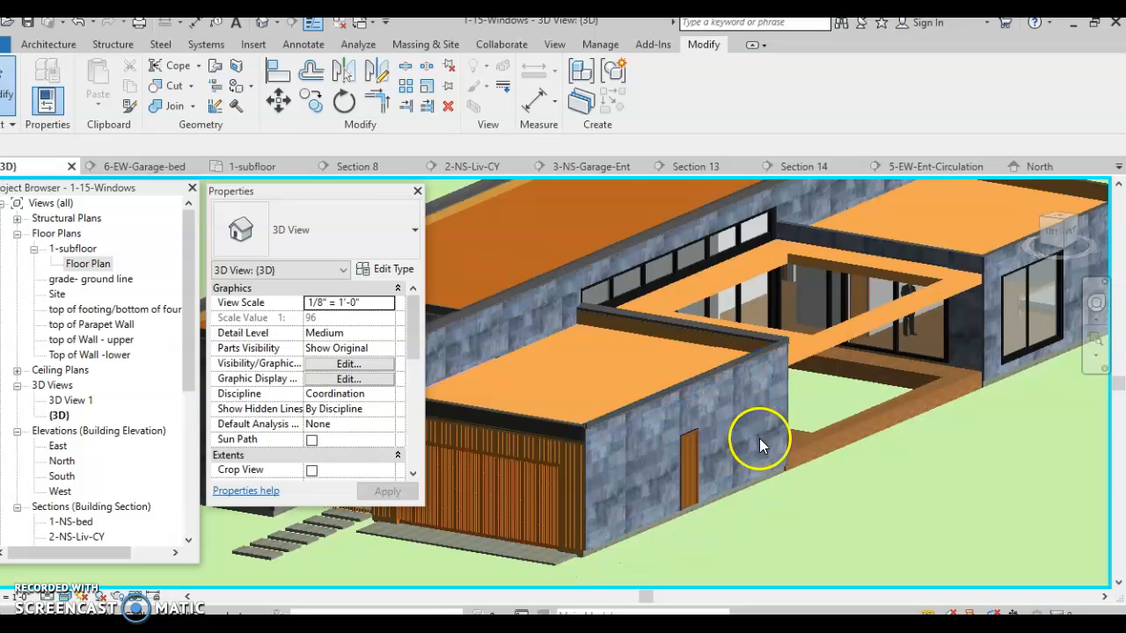
shift+middle_drag(676, 451, 493, 463)
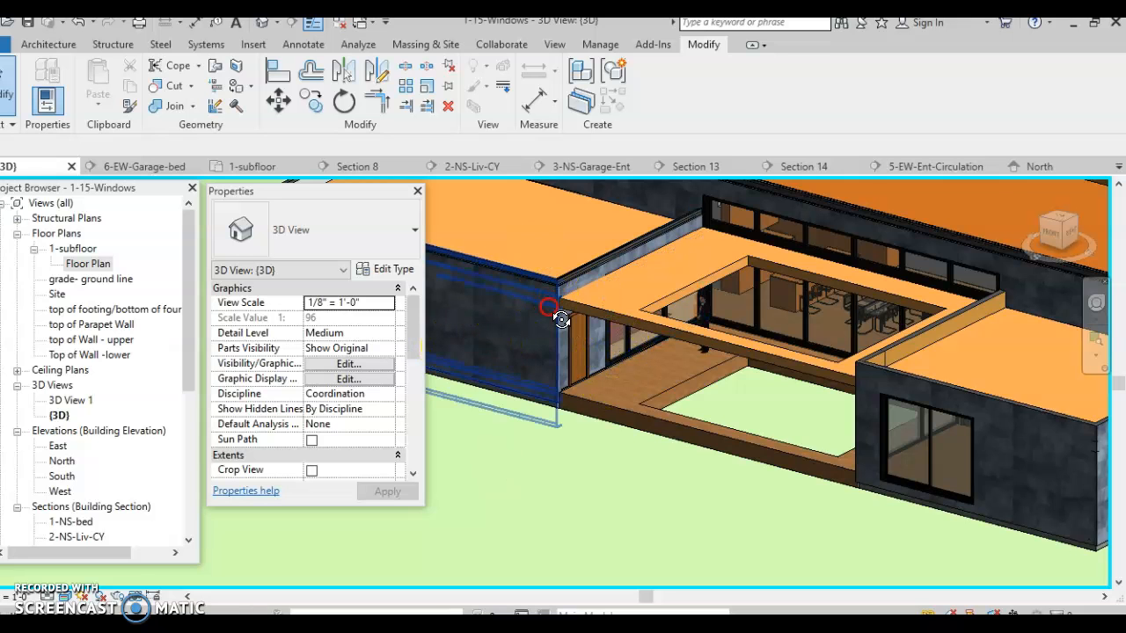
scroll(557, 387, up, 5)
scroll(559, 384, up, 3)
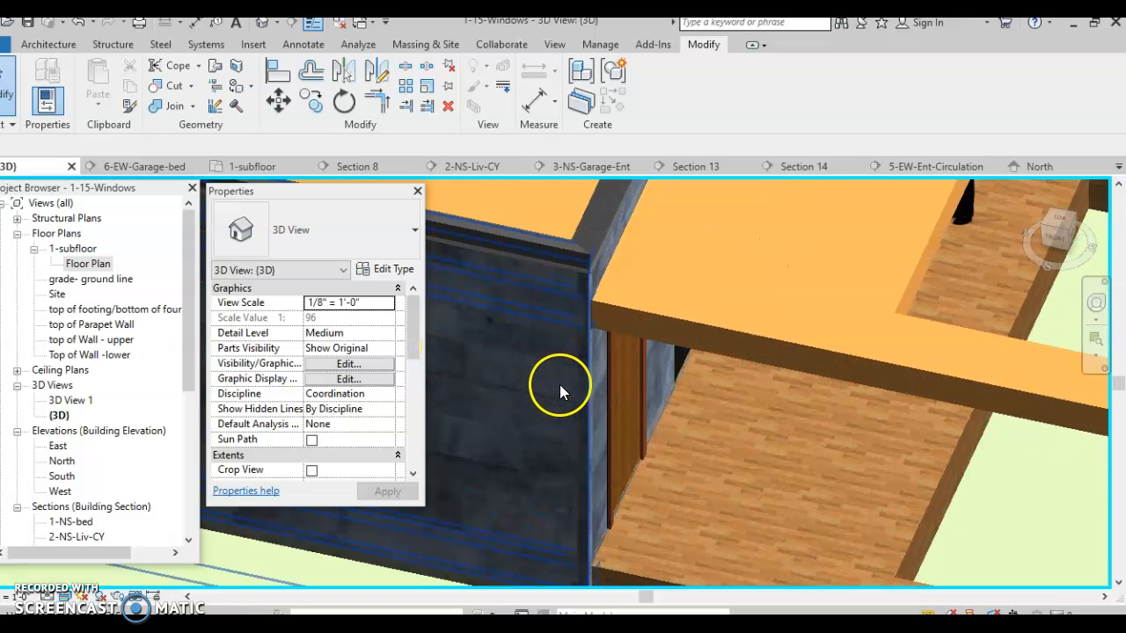